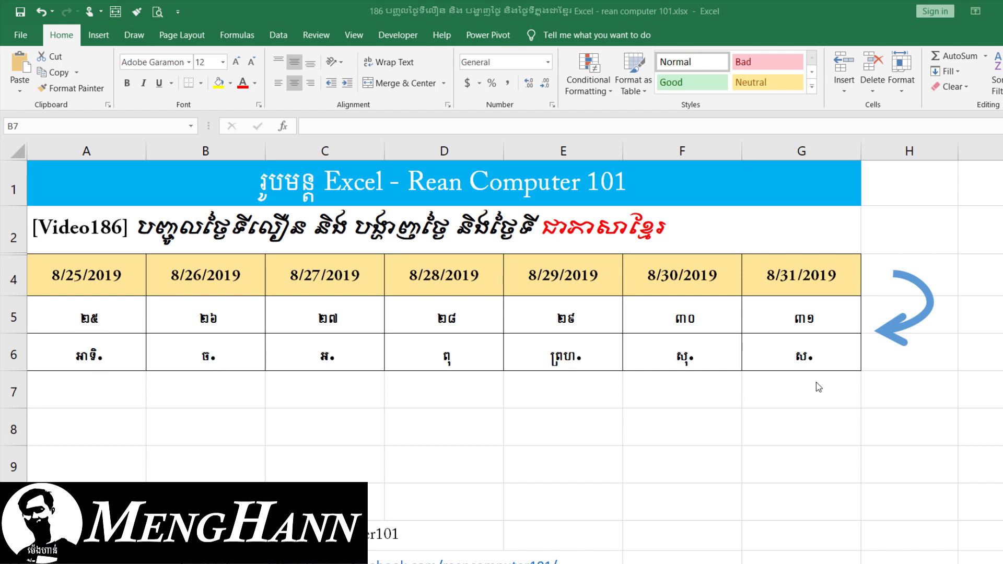
Examine the dates in A4:G4 and the formula-driven Khmer day numbers and weekday abbreviations in A5:G6.
click(89, 323)
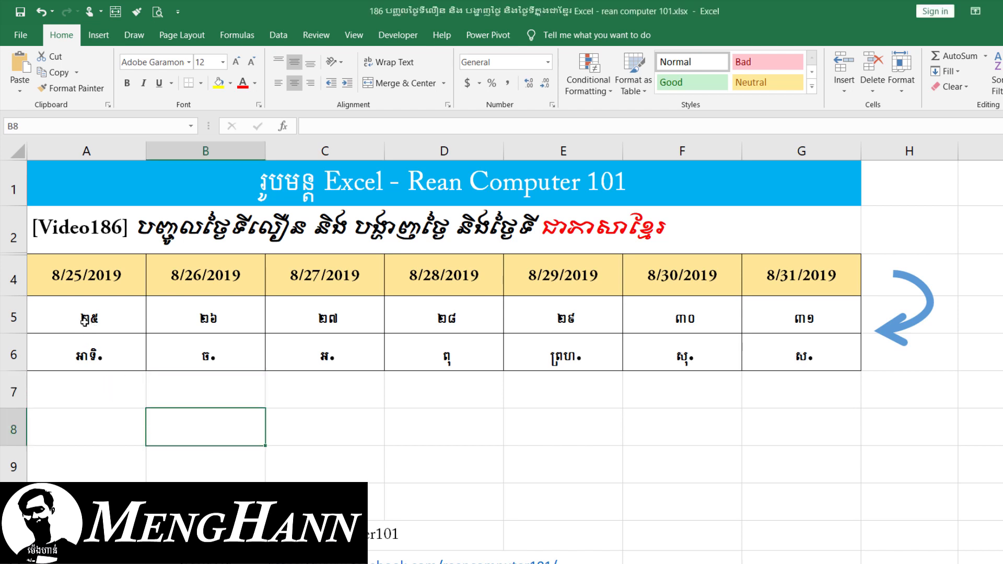
drag(86, 321, 794, 344)
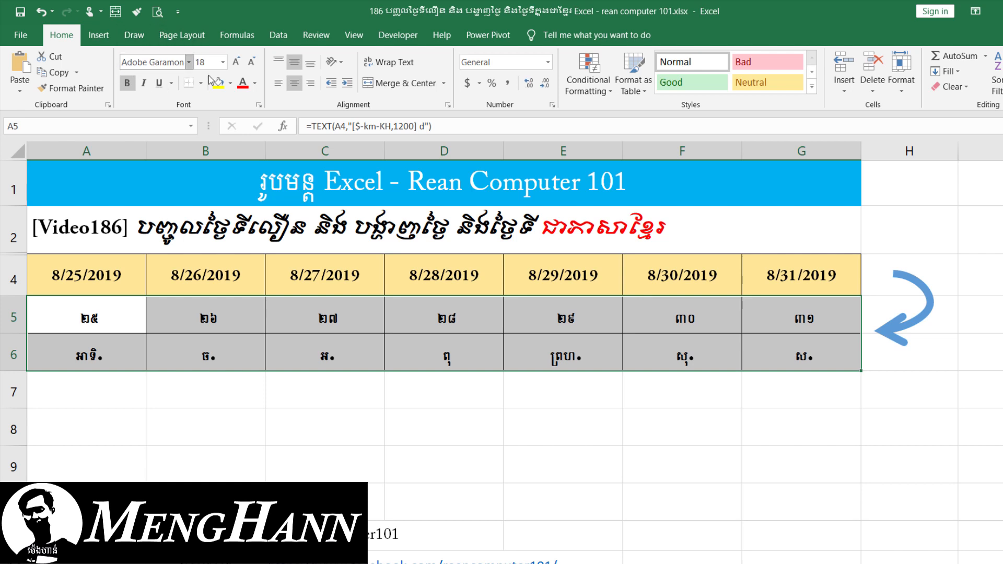
click(375, 391)
click(508, 420)
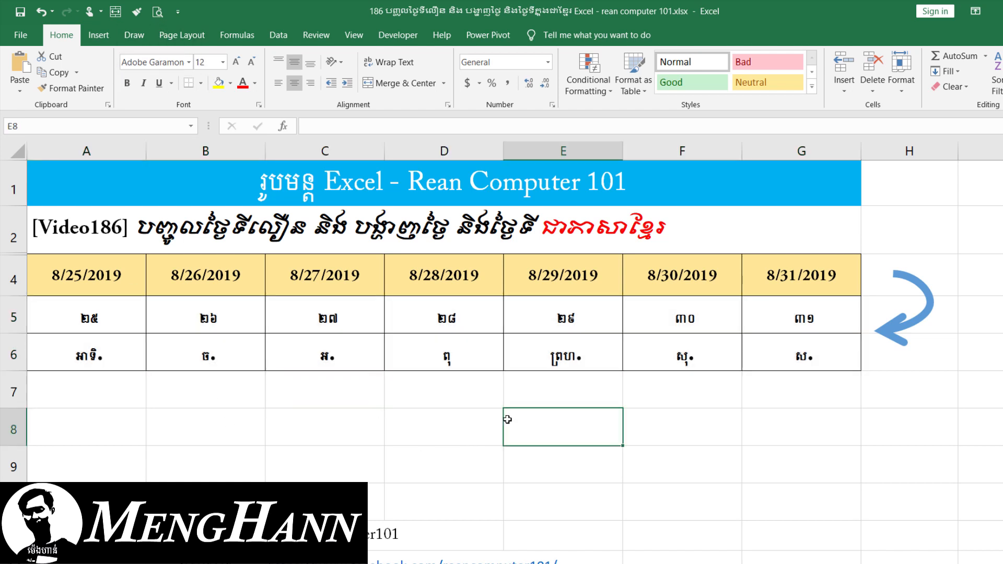
click(442, 443)
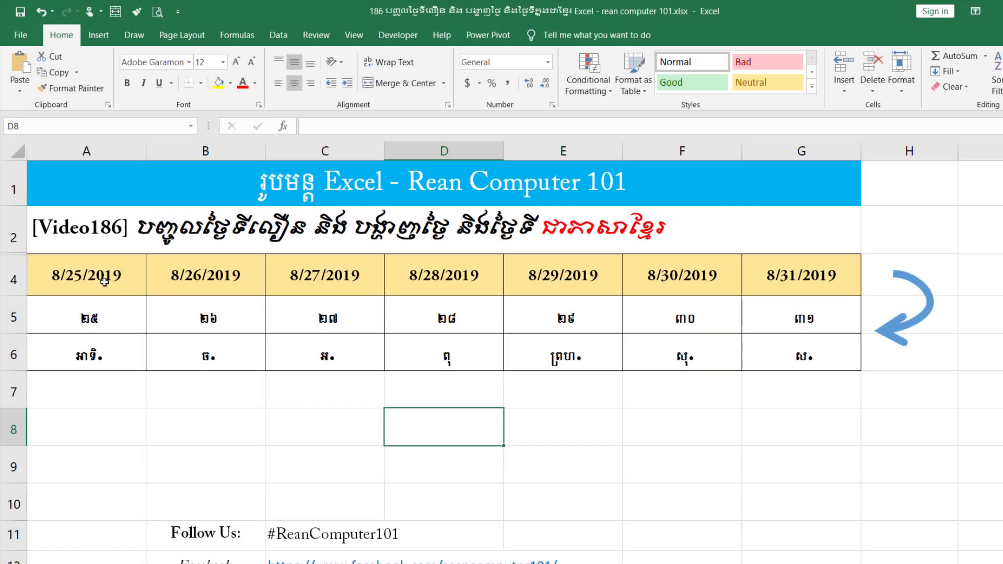
click(104, 281)
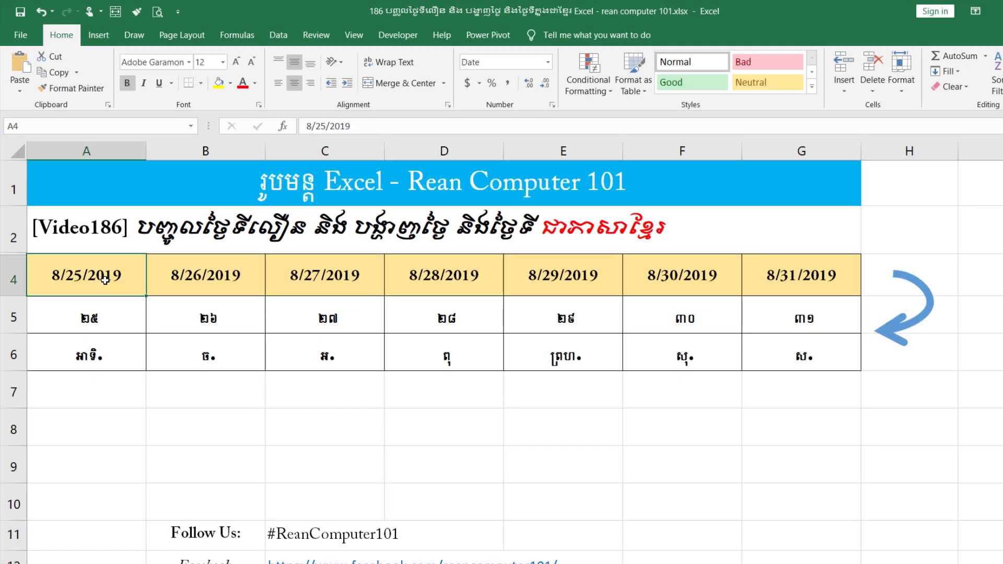
drag(104, 281, 768, 274)
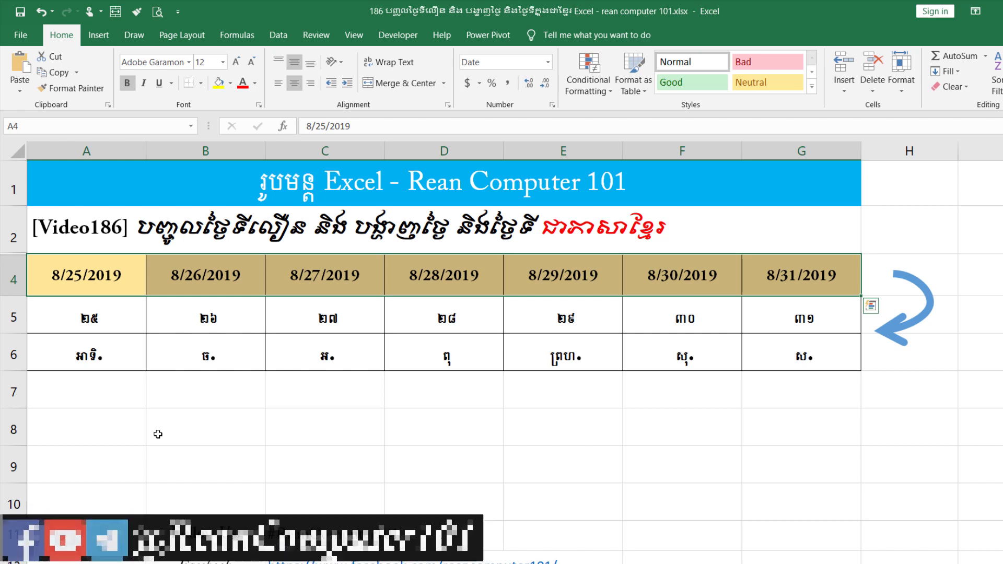
Enter the date 8/25/2019 in cell A7, below the existing table.
click(118, 396)
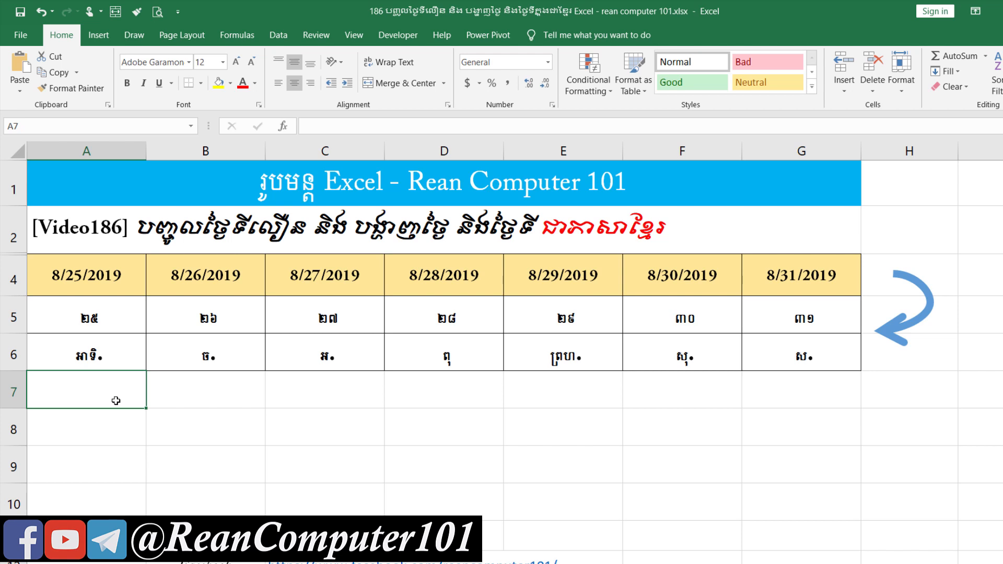
text(8)
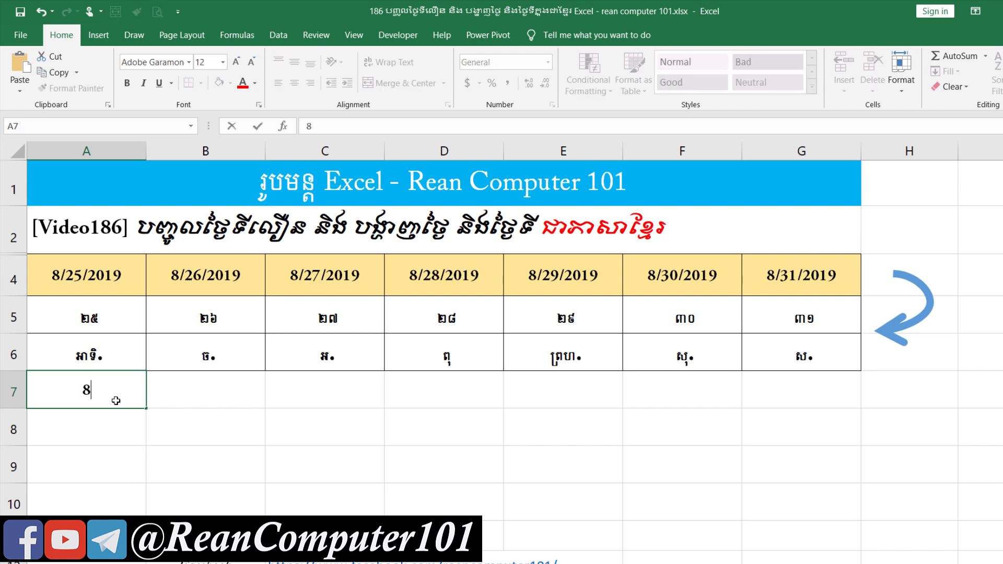
text(-)
key(BackSpace)
text(/25/2019)
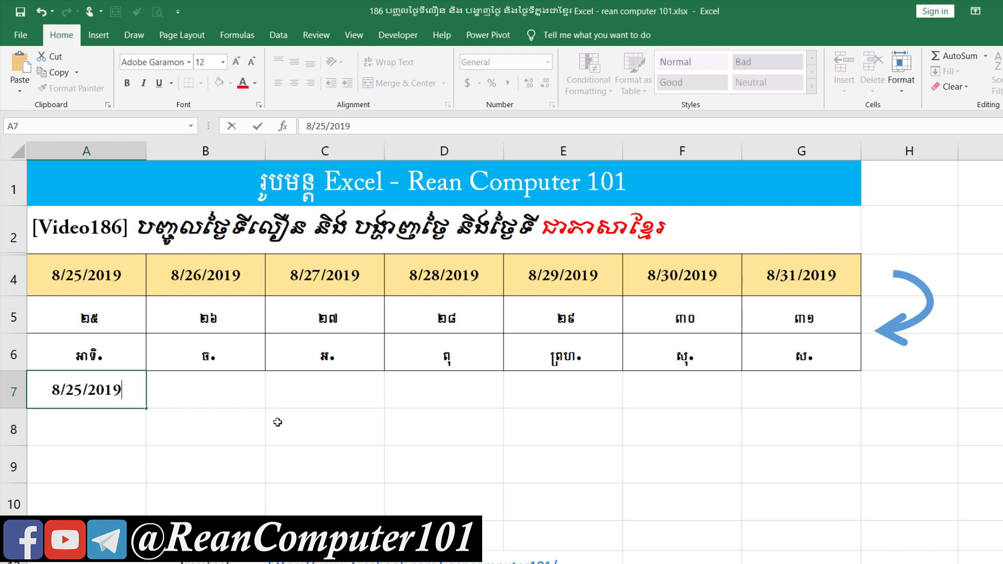
key(BackSpace)
key(BackSpace)
key(BackSpace)
key(BackSpace)
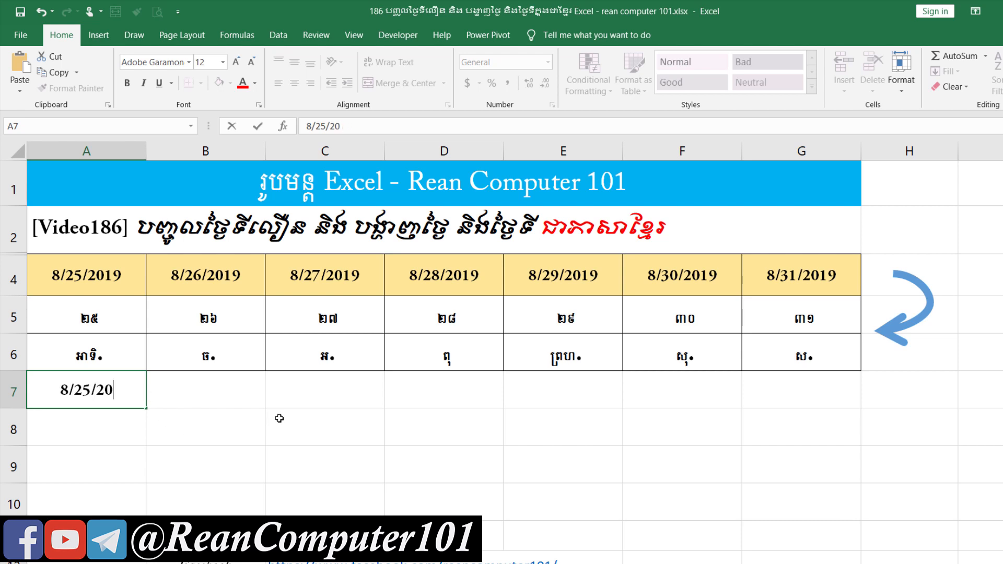
text(19)
key(Return)
Format the date in cell A7 with the "March 14, 2012" date type.
click(114, 389)
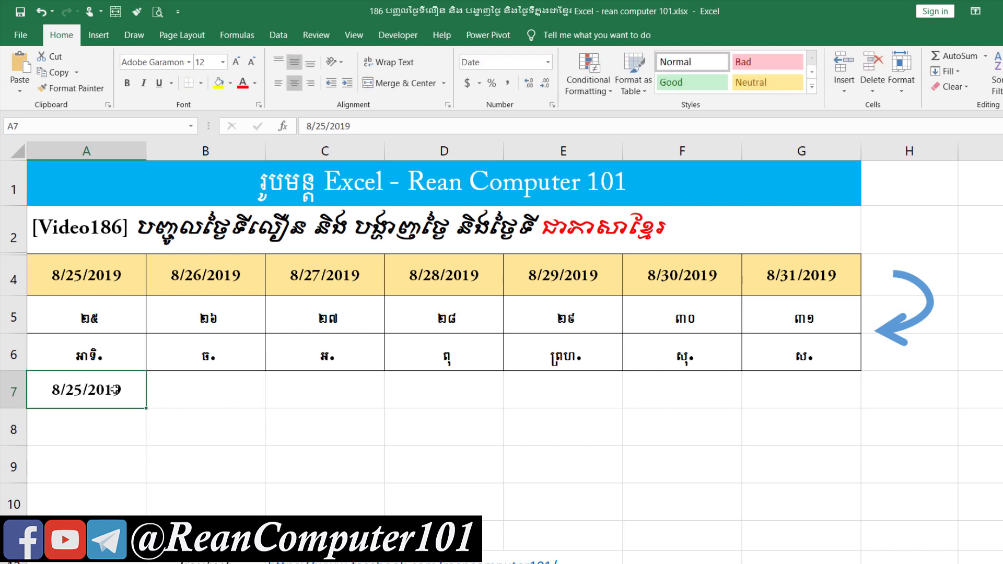
click(552, 106)
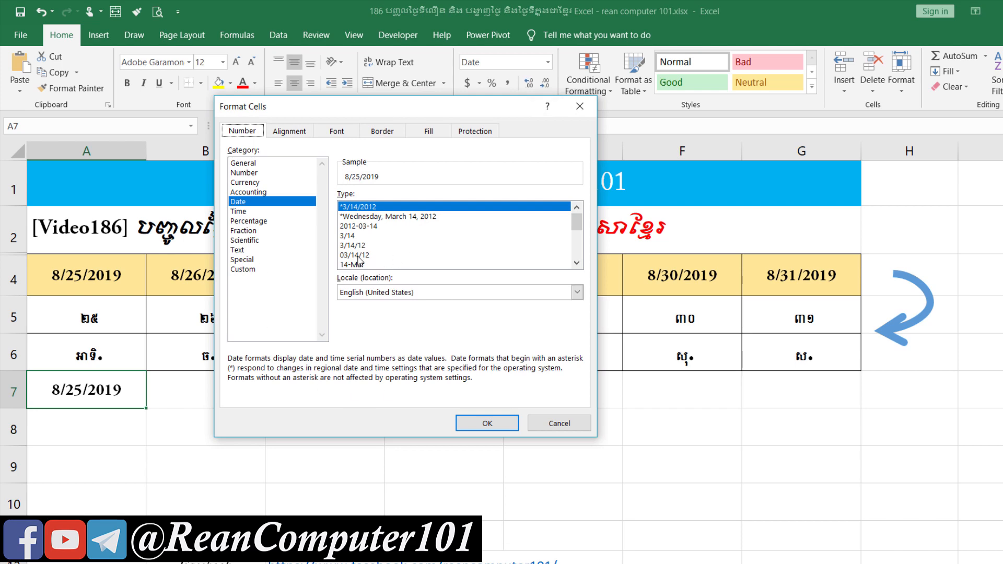
click(359, 255)
scroll(363, 256, down, 2)
click(371, 255)
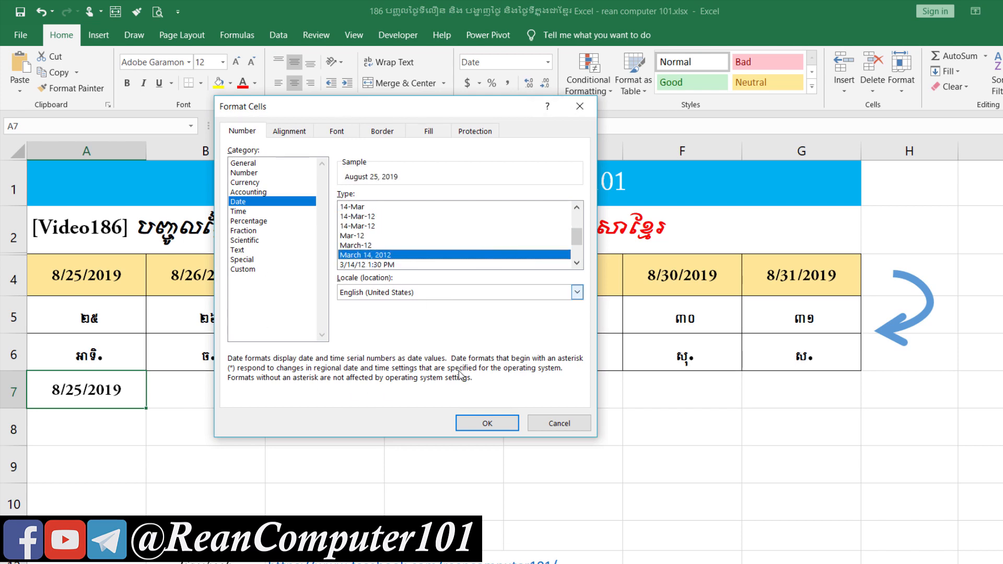
click(487, 424)
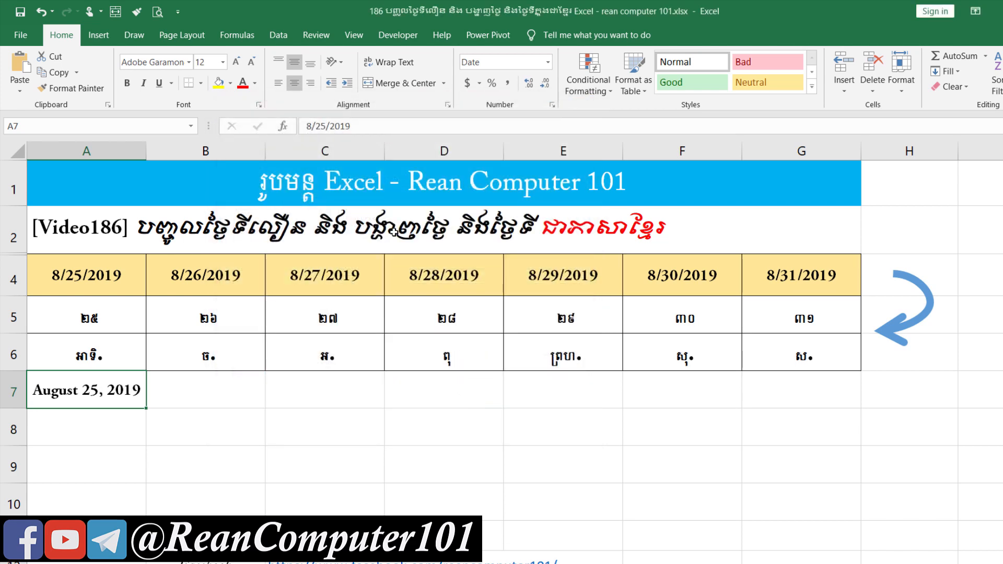
Format the date in cell A7 with the "14-Mar-2012" date type.
click(554, 108)
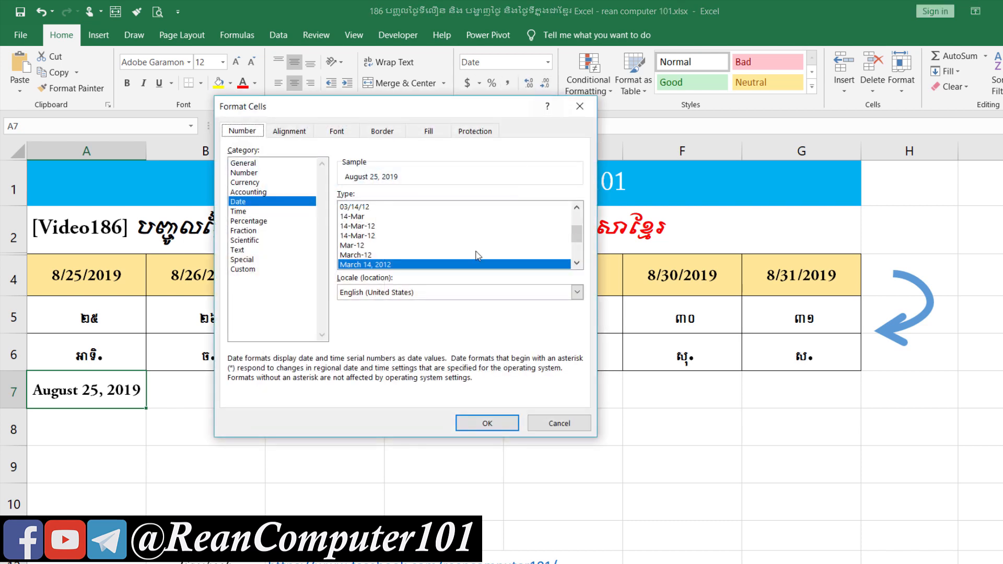
scroll(389, 257, down, 2)
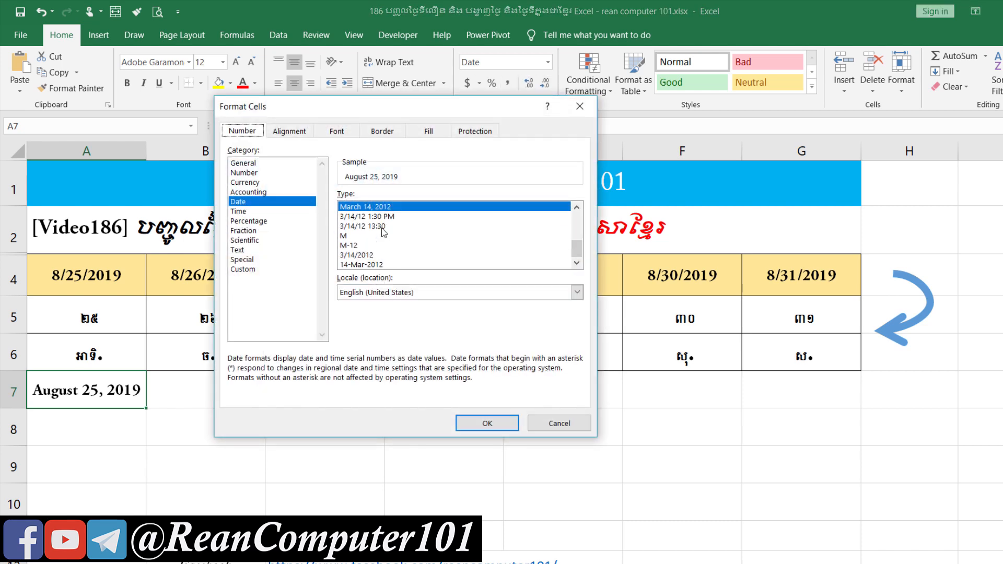
click(380, 264)
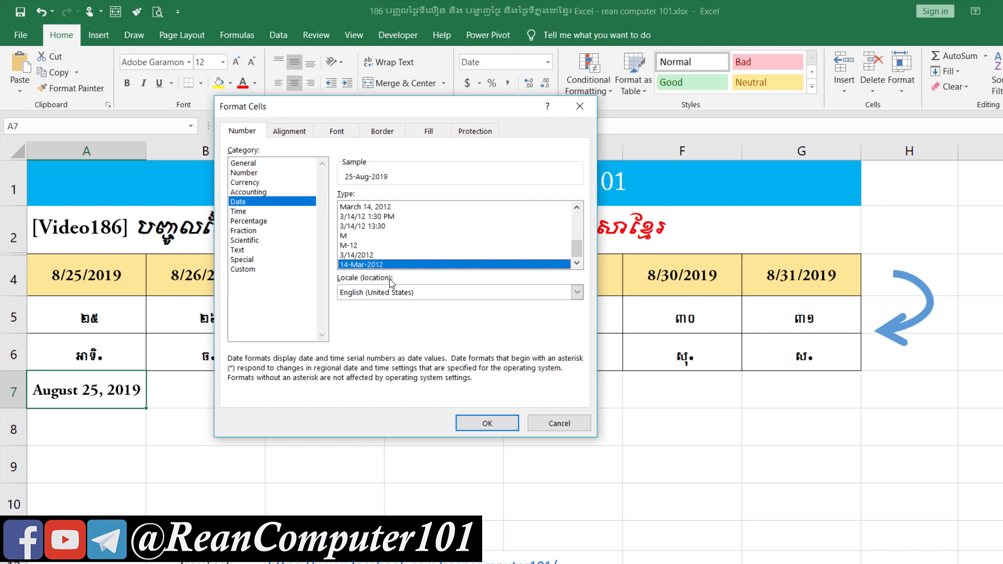
click(486, 422)
click(227, 406)
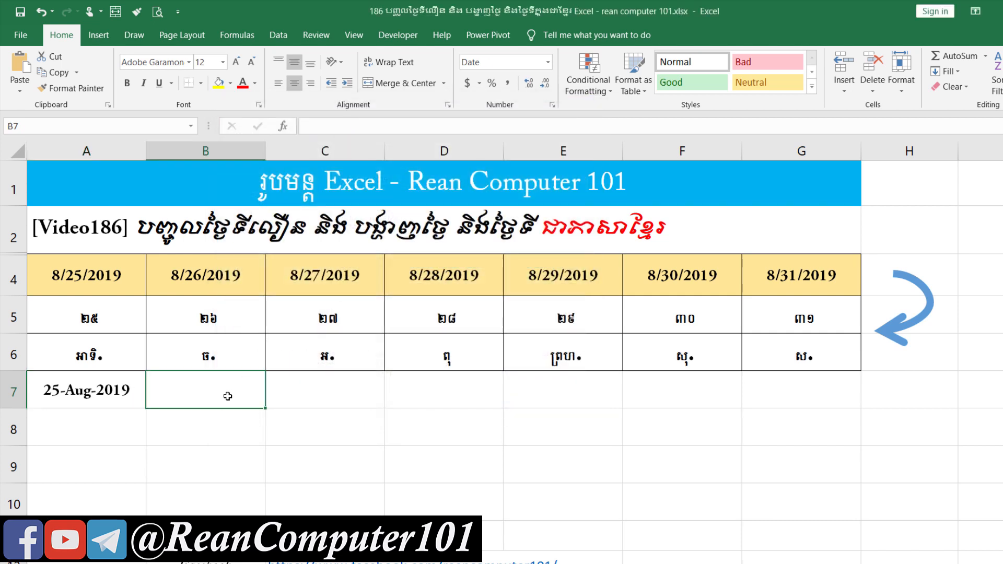
Fill the date series from A7 across row 7 through G7 and check the resulting cells.
click(140, 397)
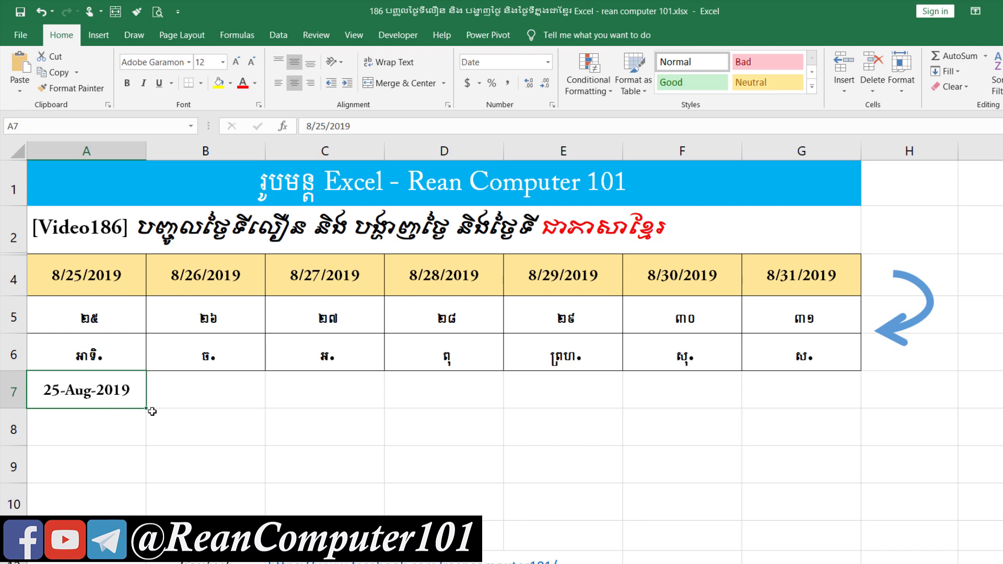
drag(148, 410, 793, 401)
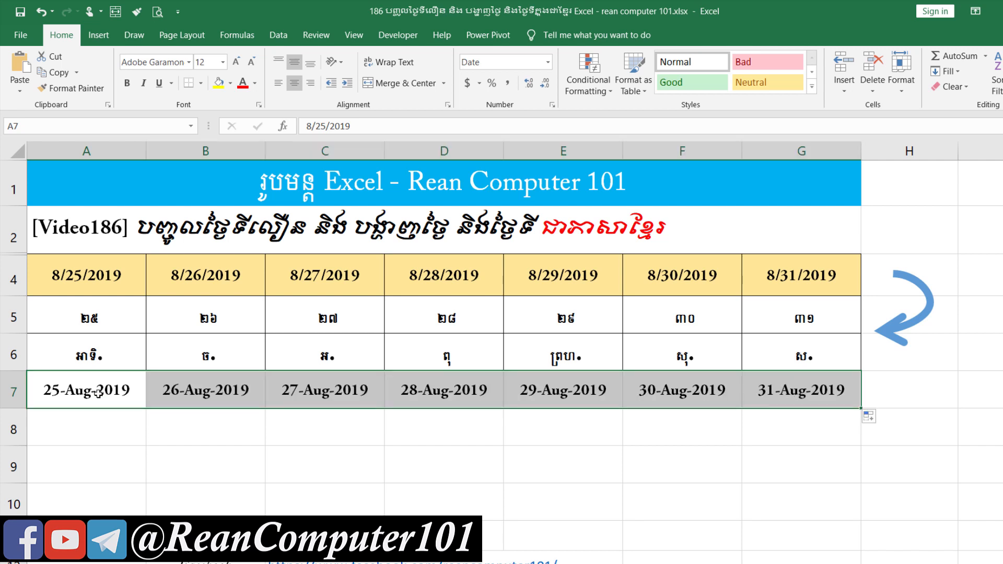
click(131, 399)
click(203, 398)
click(320, 395)
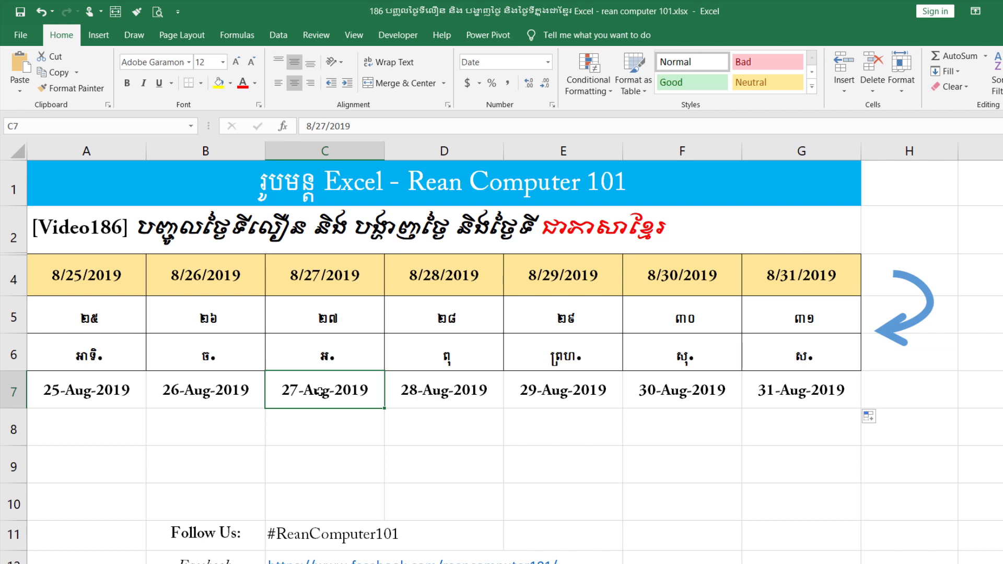
Extend the date series in row 7 by one more day, from G7 into H7.
click(798, 390)
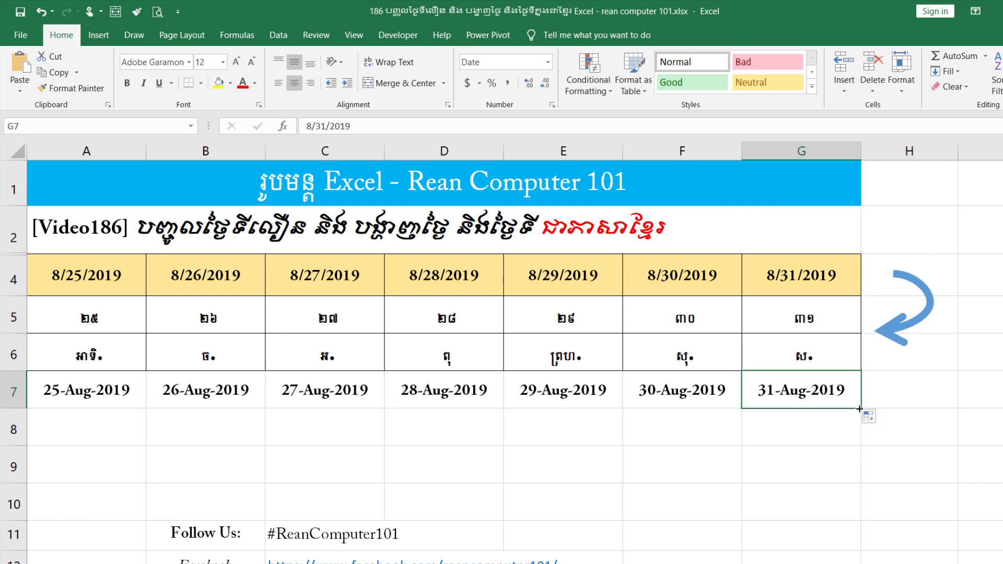
drag(861, 407, 927, 401)
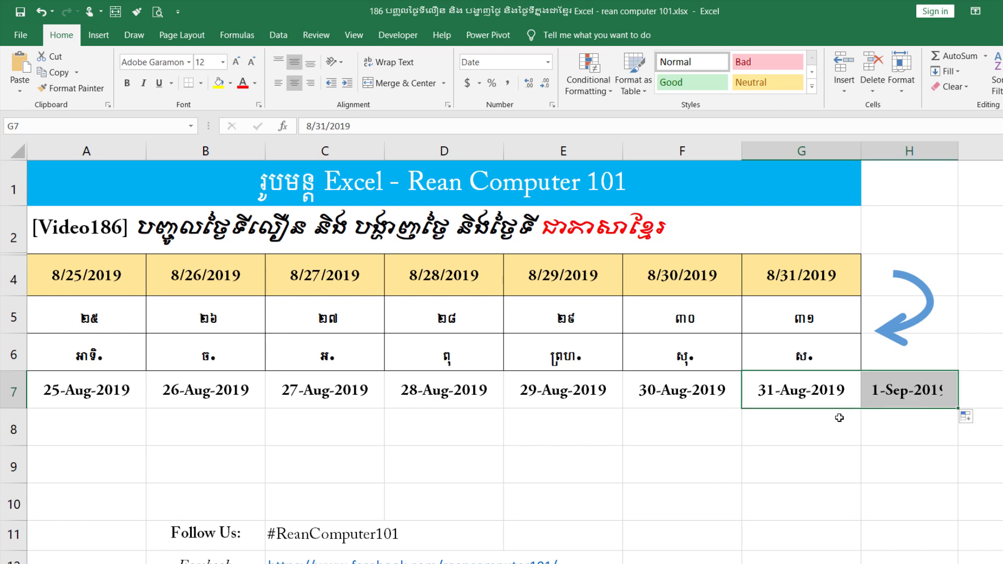
click(895, 395)
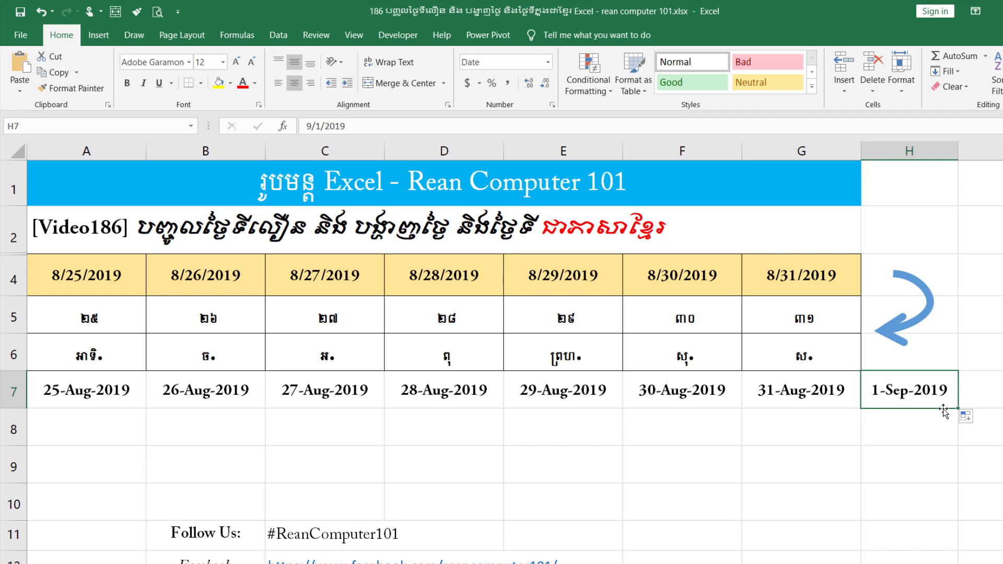
click(807, 393)
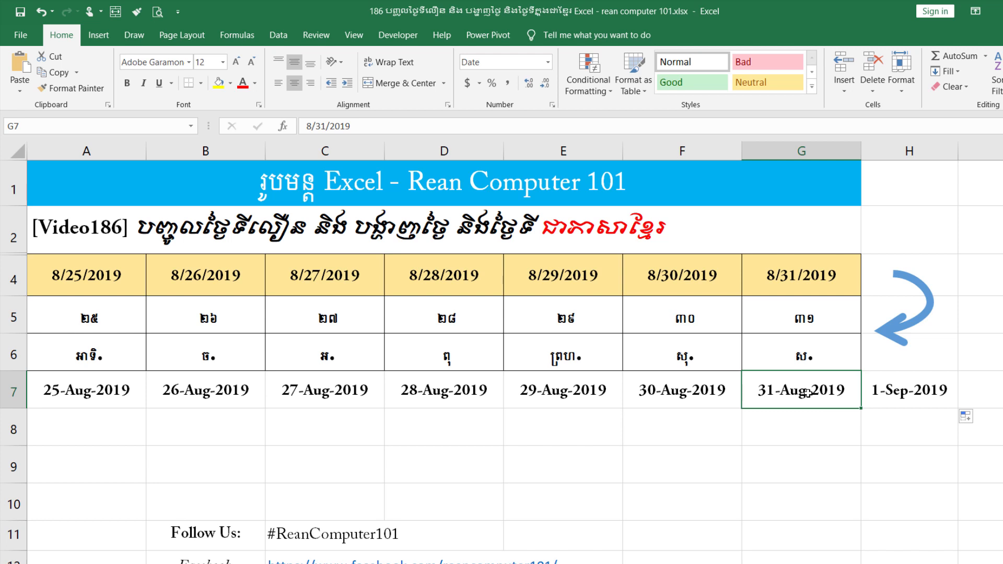
click(918, 393)
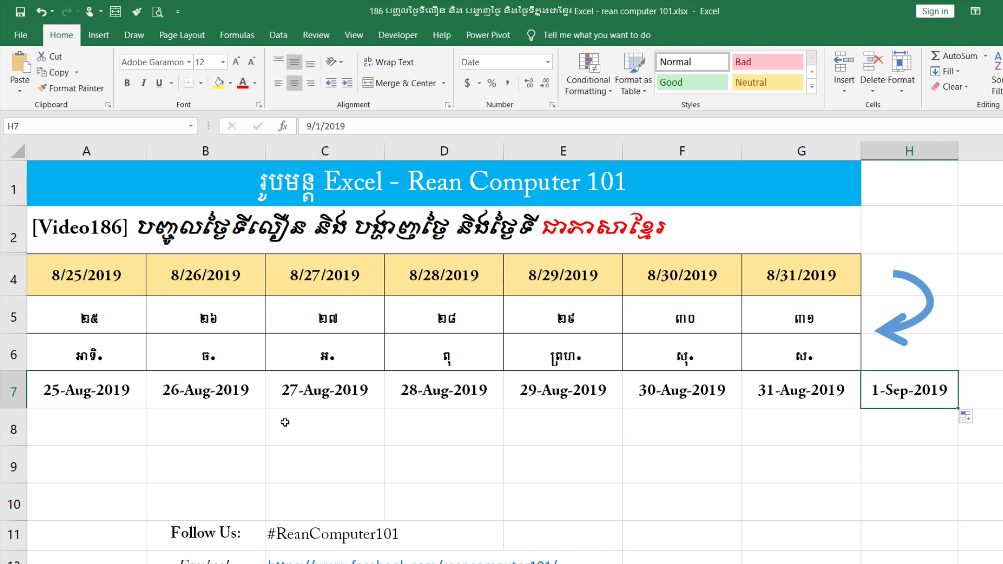
click(116, 396)
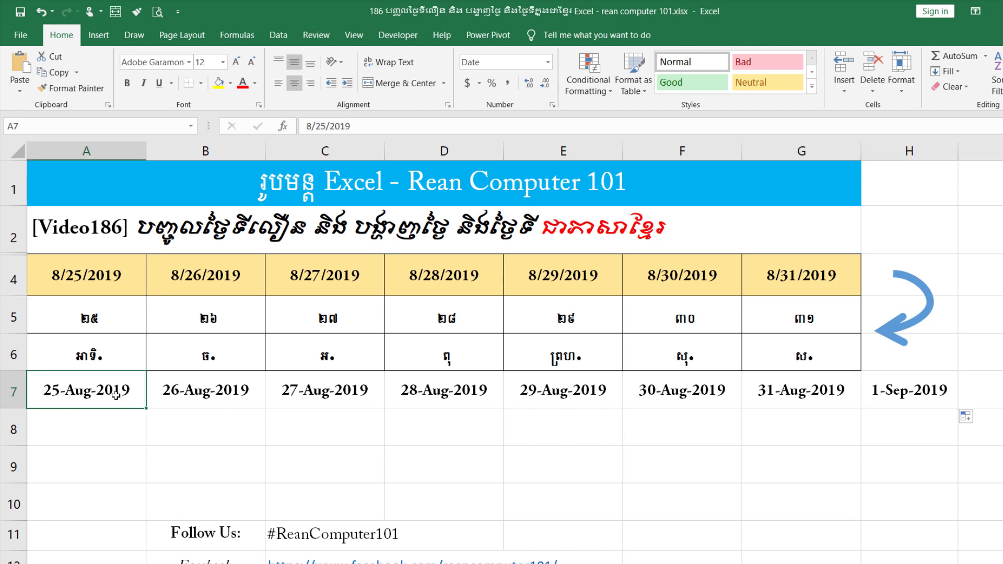
click(104, 432)
drag(116, 392, 106, 432)
click(105, 438)
click(103, 389)
Enter the formula =TEXT(A7,"dd") in cell A8 to extract the two-digit day from the date above.
click(105, 430)
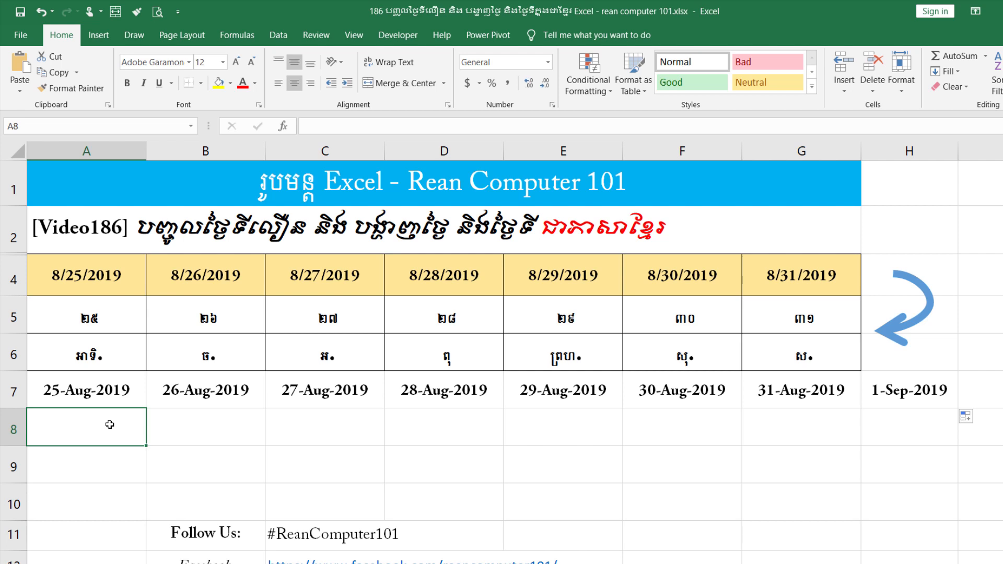
text(=text)
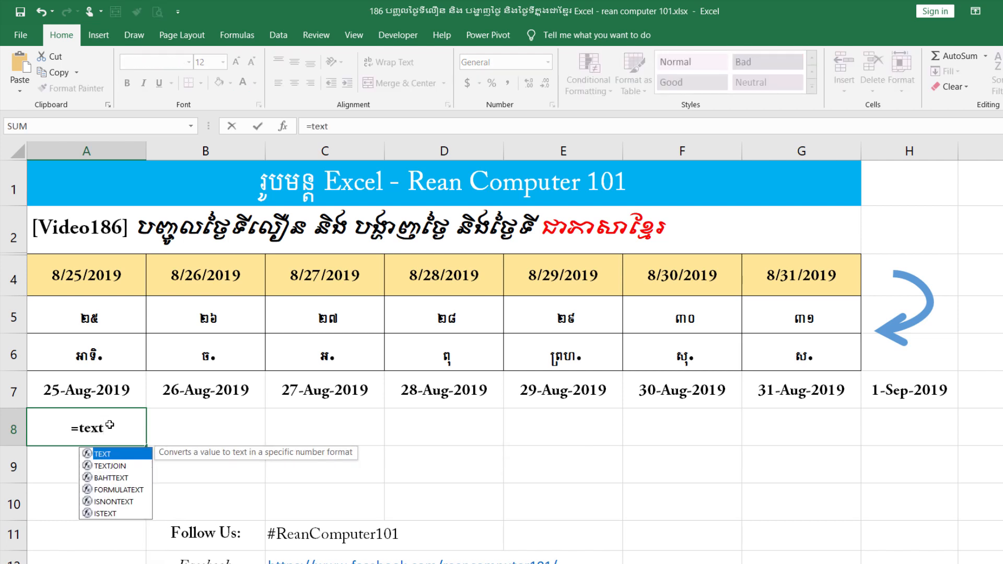
text(()
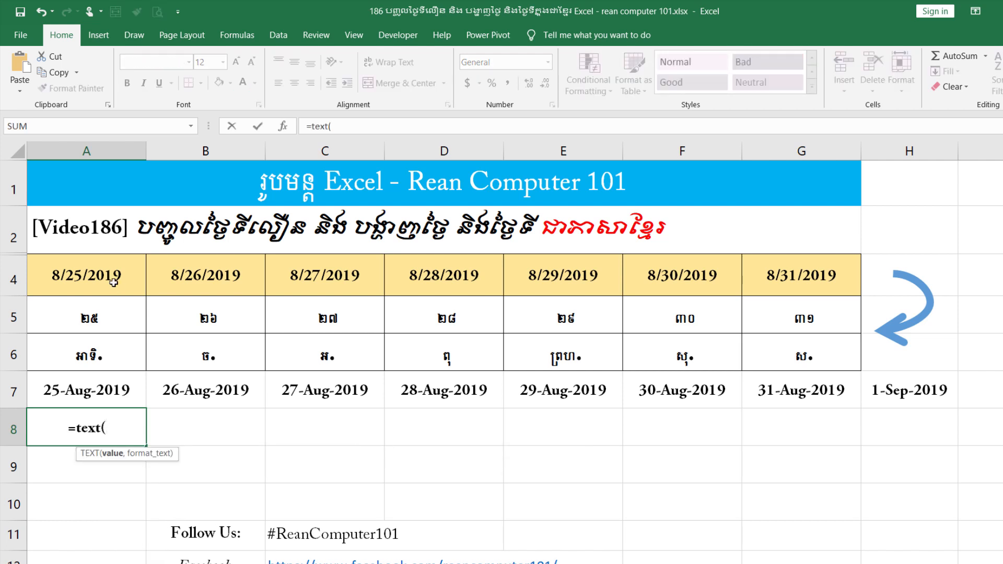
click(79, 392)
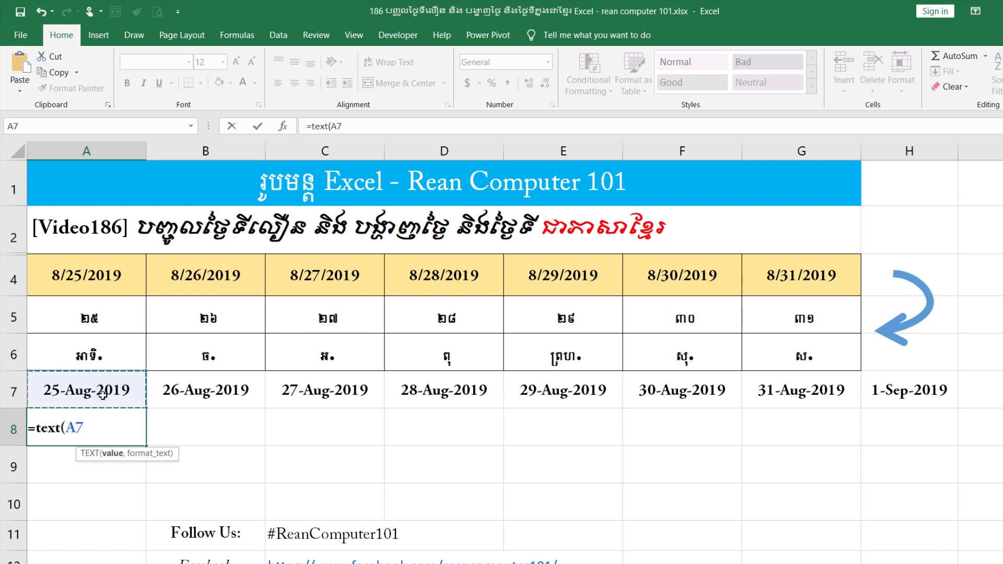
text(,)
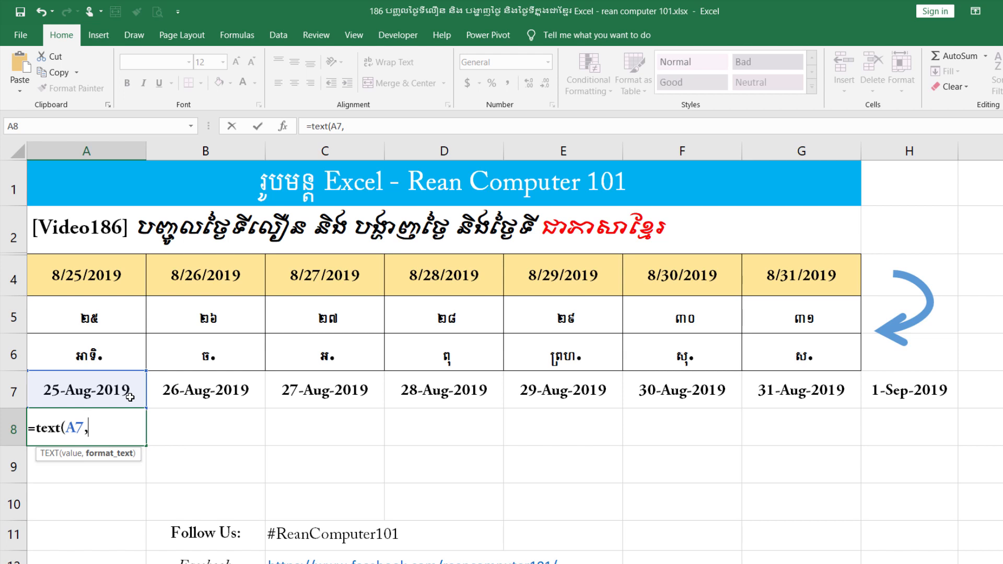
text("d)
text())
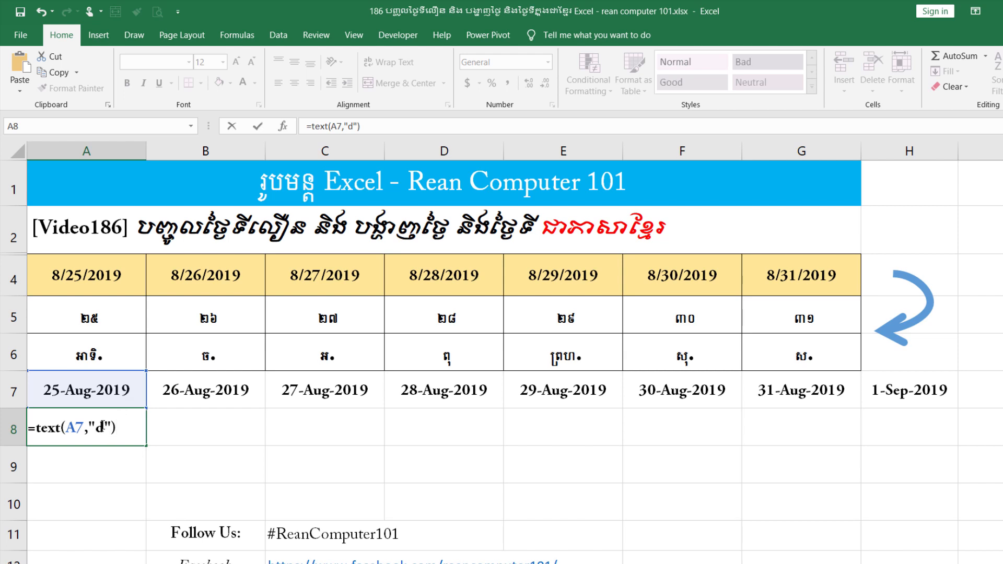
click(104, 427)
text(d)
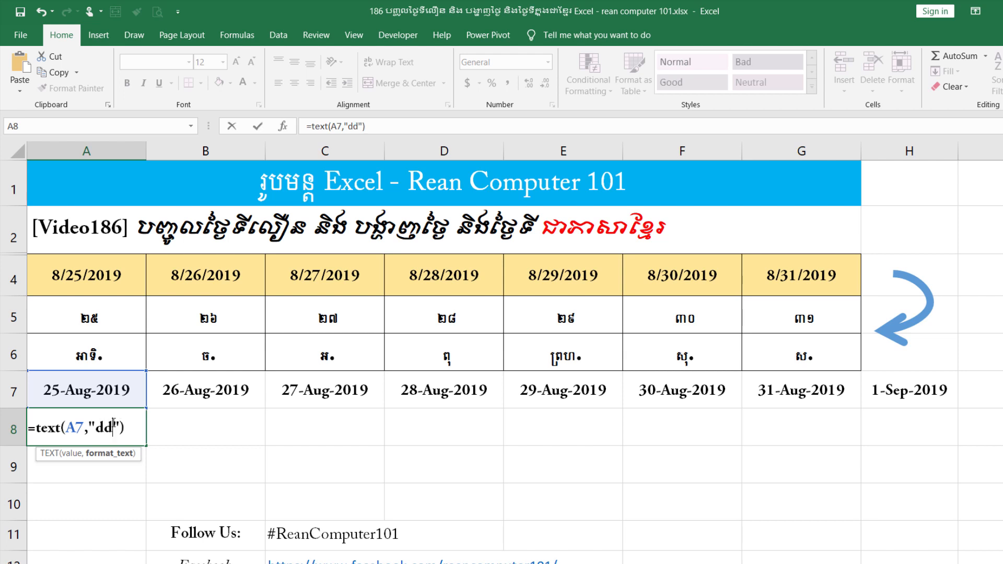
key(Return)
click(113, 426)
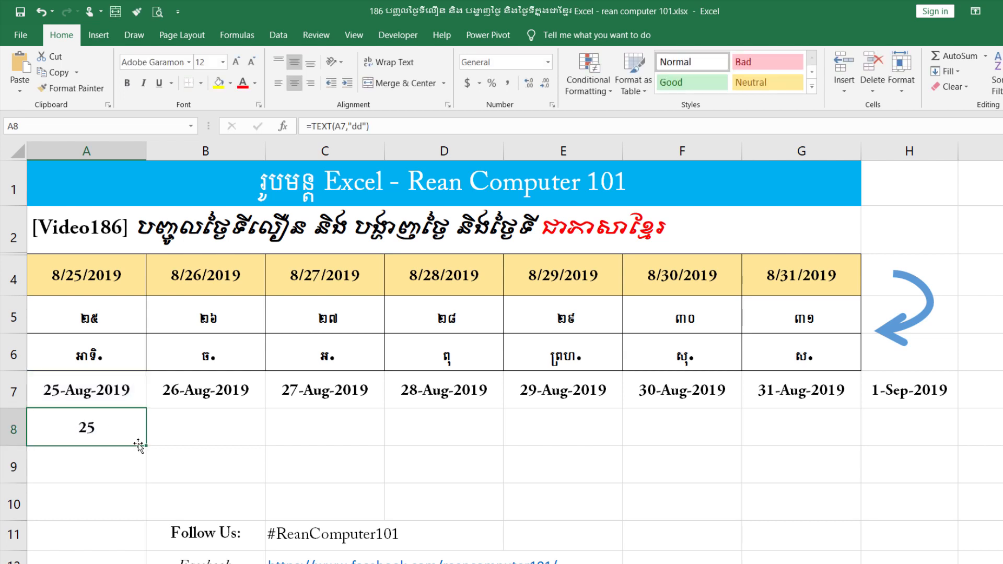
Fill the two-digit day formula from A8 across row 8 through H8 and select the last filled cell.
drag(146, 445, 919, 441)
click(920, 434)
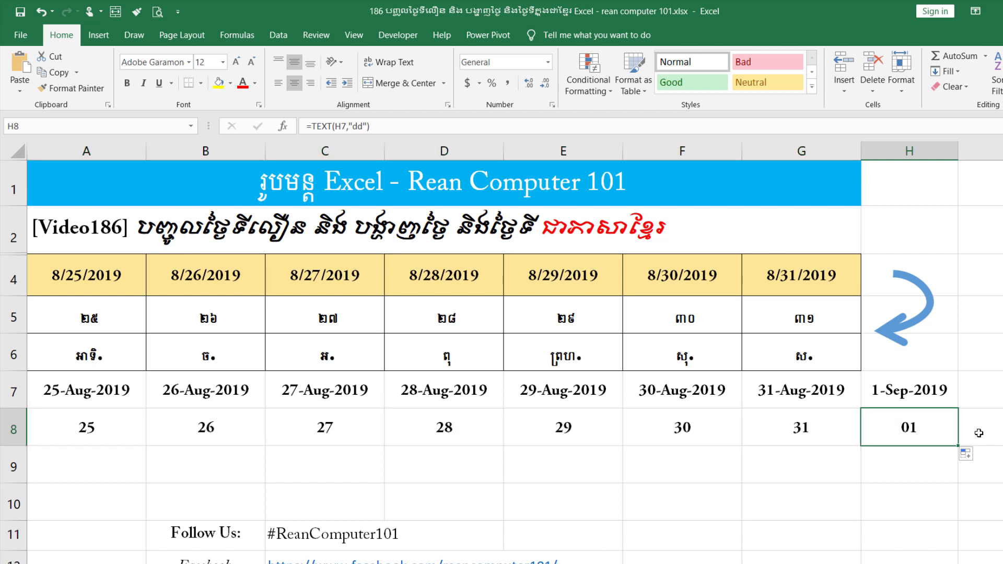
Change the formula in A8 to =TEXT(A7,"d") and fill it across row 8 through H8.
click(102, 427)
double_click(102, 432)
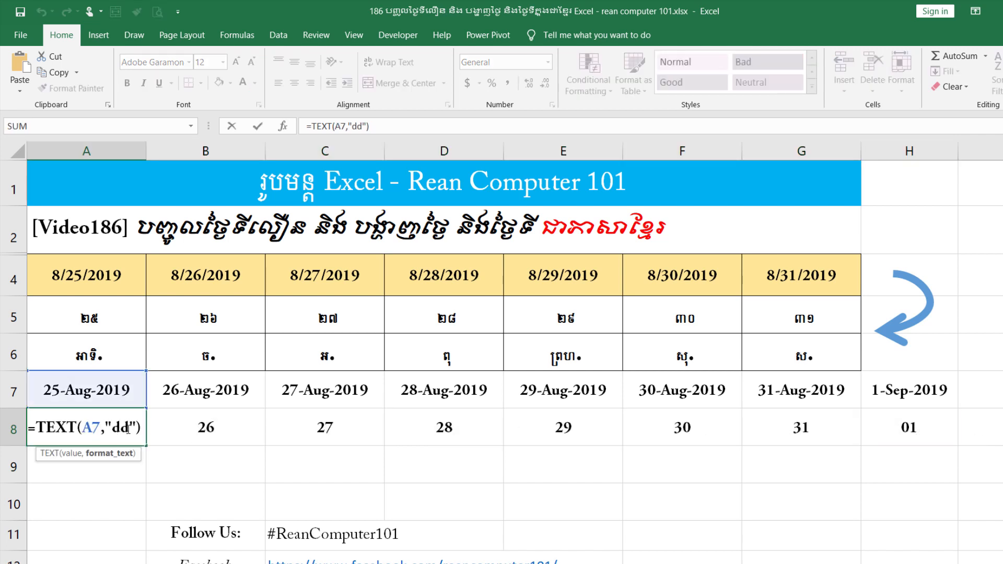
click(129, 428)
key(Return)
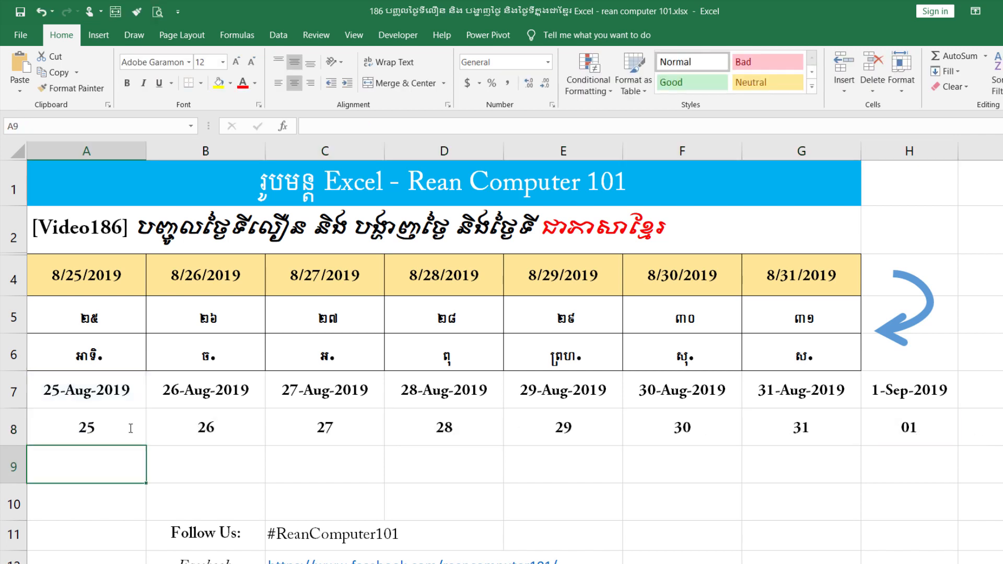
click(130, 428)
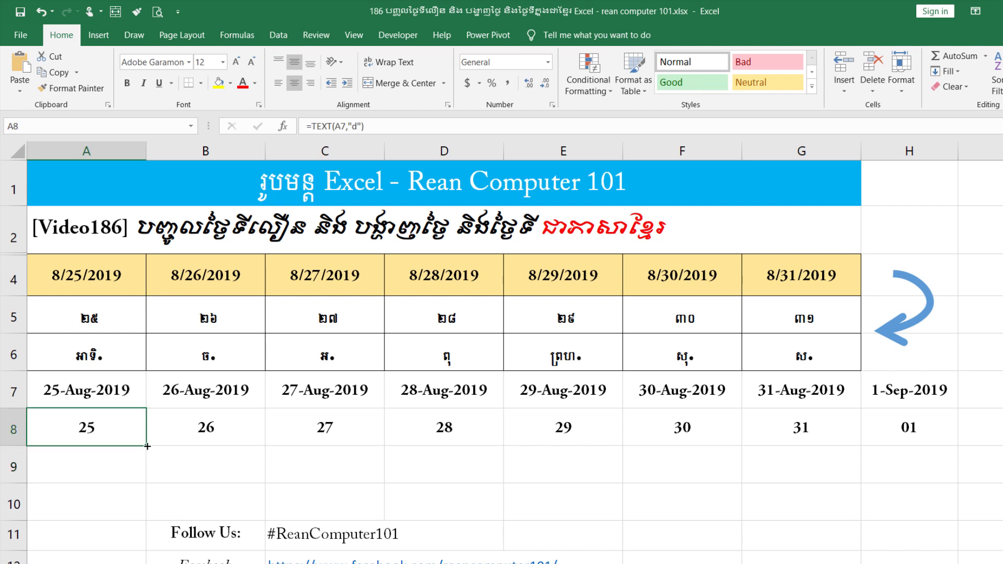
drag(148, 446, 945, 438)
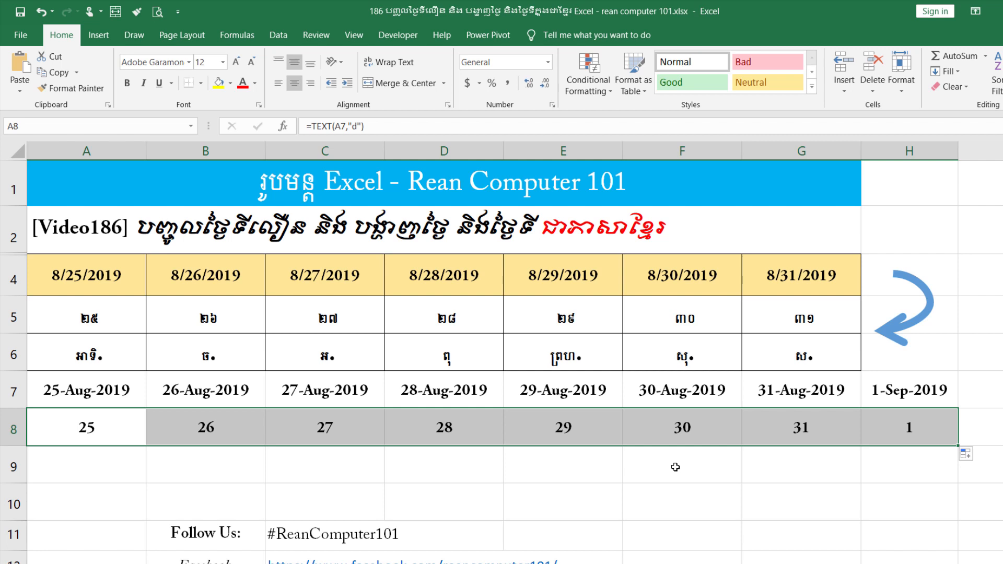
Copy the Khmer locale code [$-km-KH,1200] from the formula in cell A5, leaving that formula unchanged.
click(79, 435)
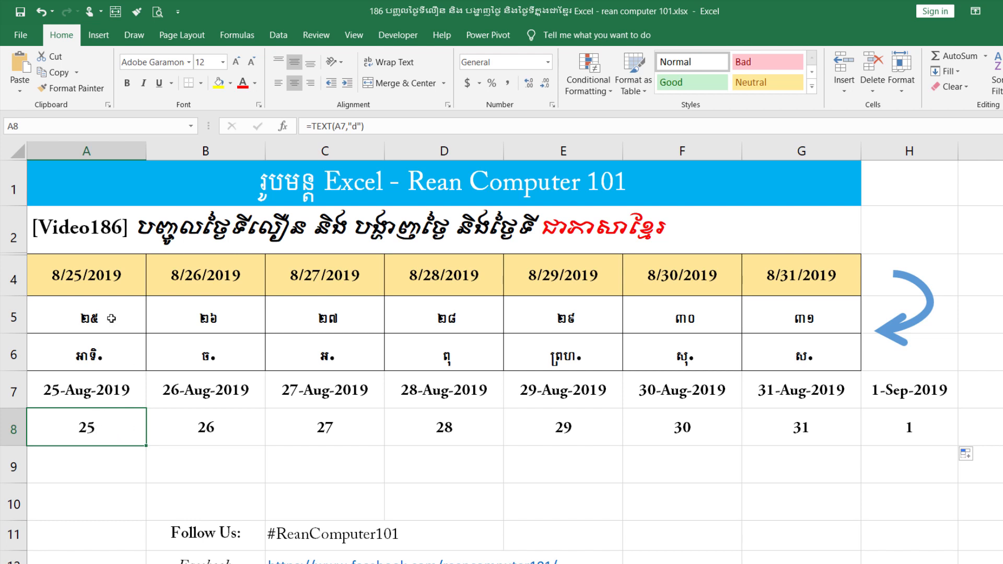
click(111, 318)
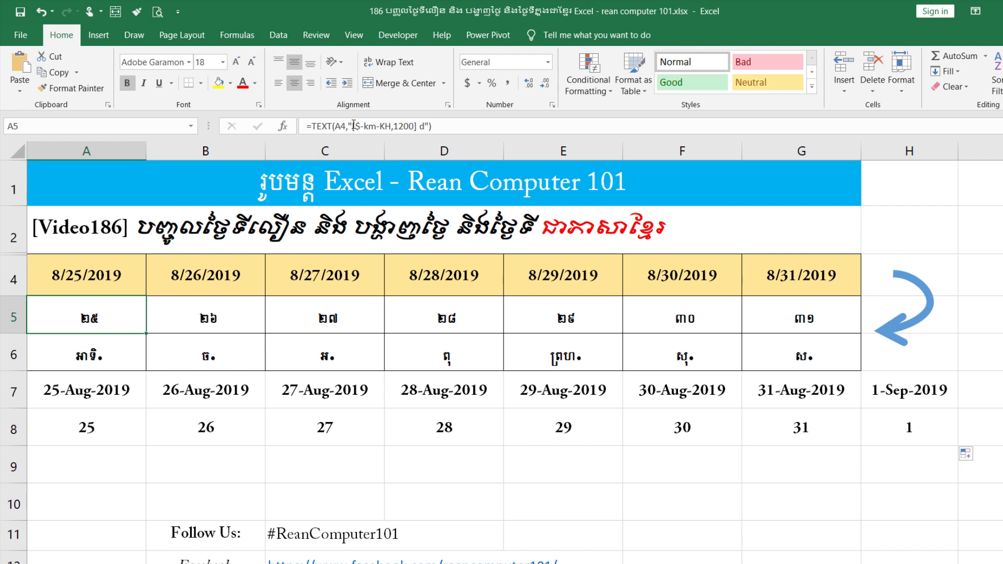
drag(354, 126, 417, 126)
key(ctrl+c)
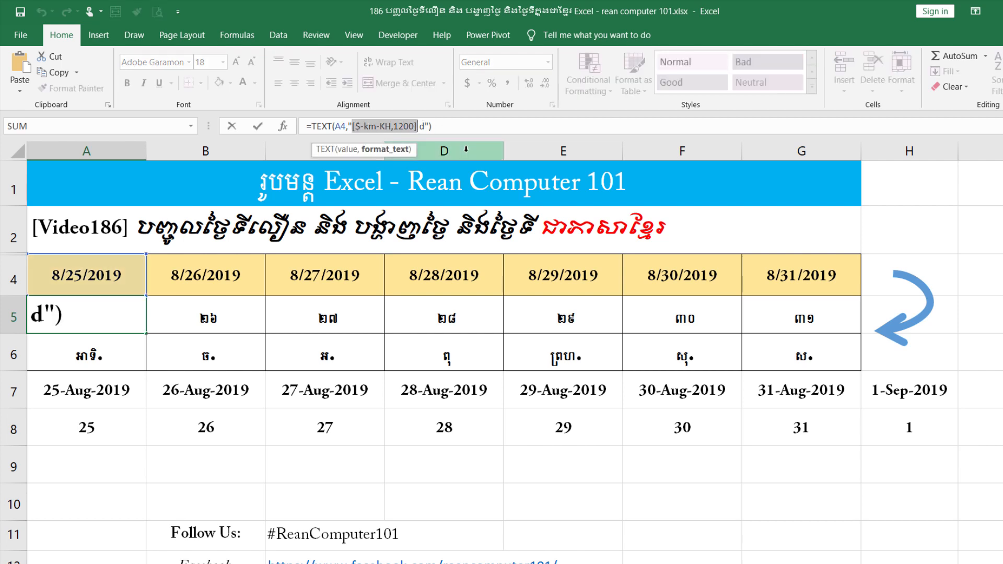
key(Return)
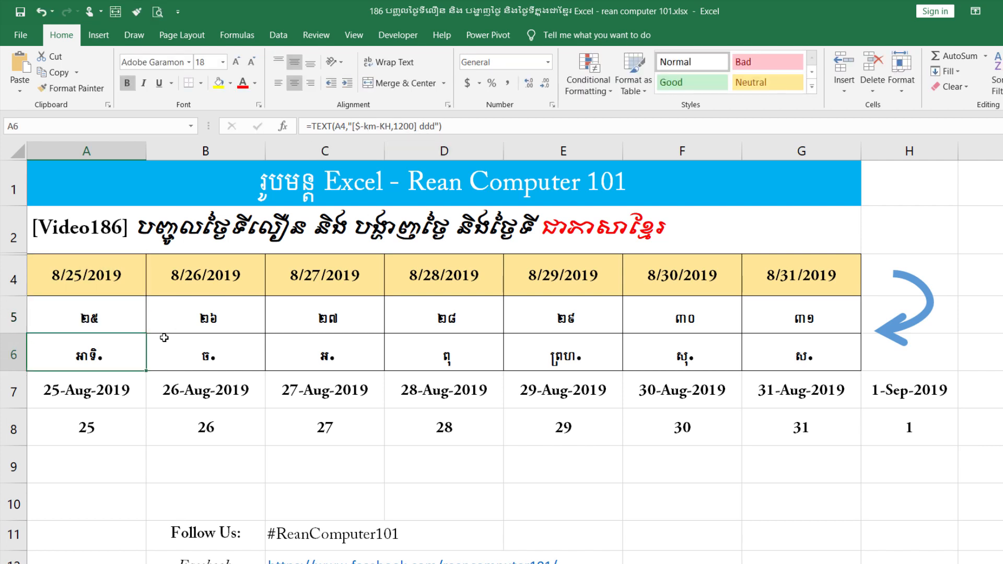
Paste the Khmer locale code before the d in A8's format text, making the formula =TEXT(A7,"[$-km-KH,1200]d").
click(95, 427)
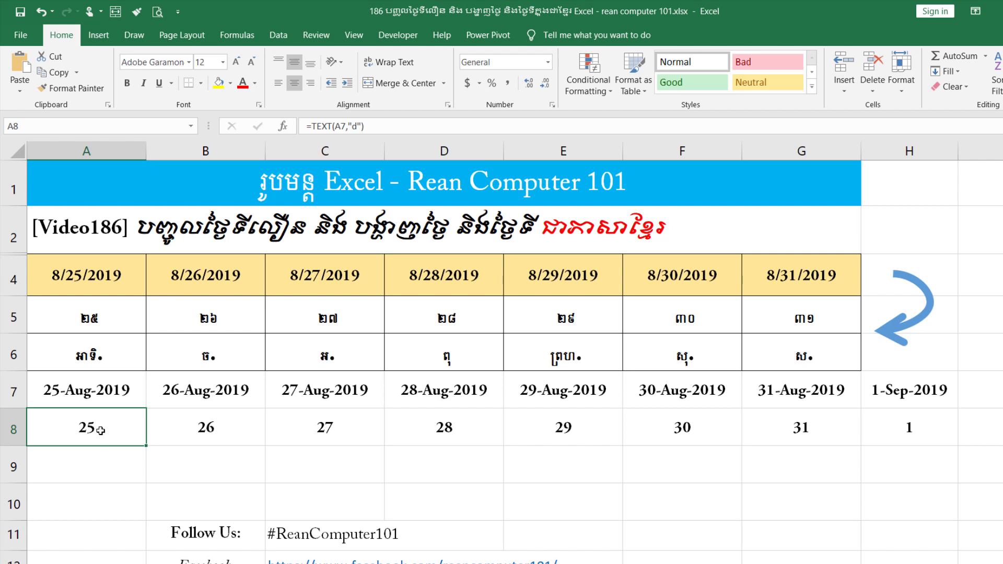
double_click(96, 427)
click(116, 427)
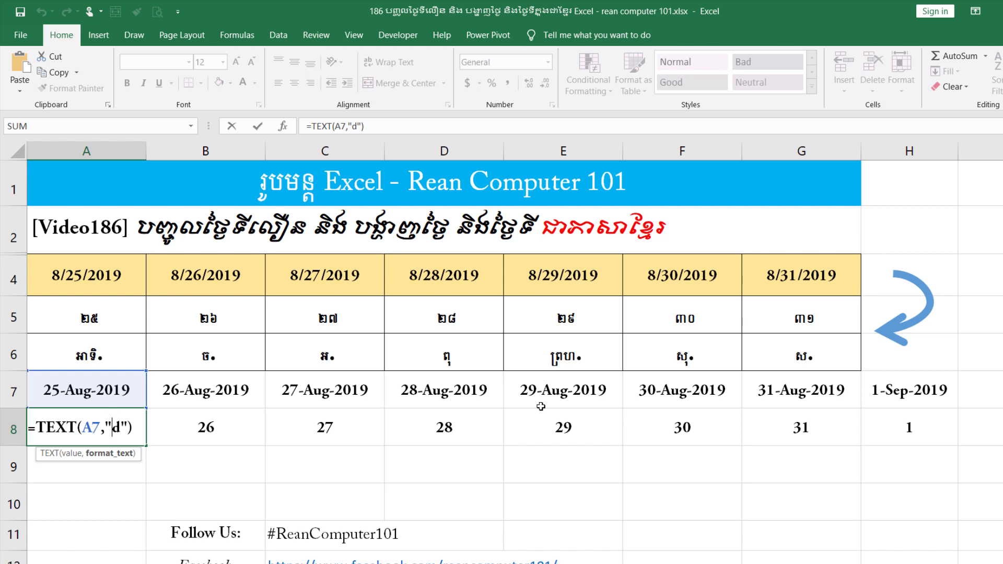
key(ctrl+v)
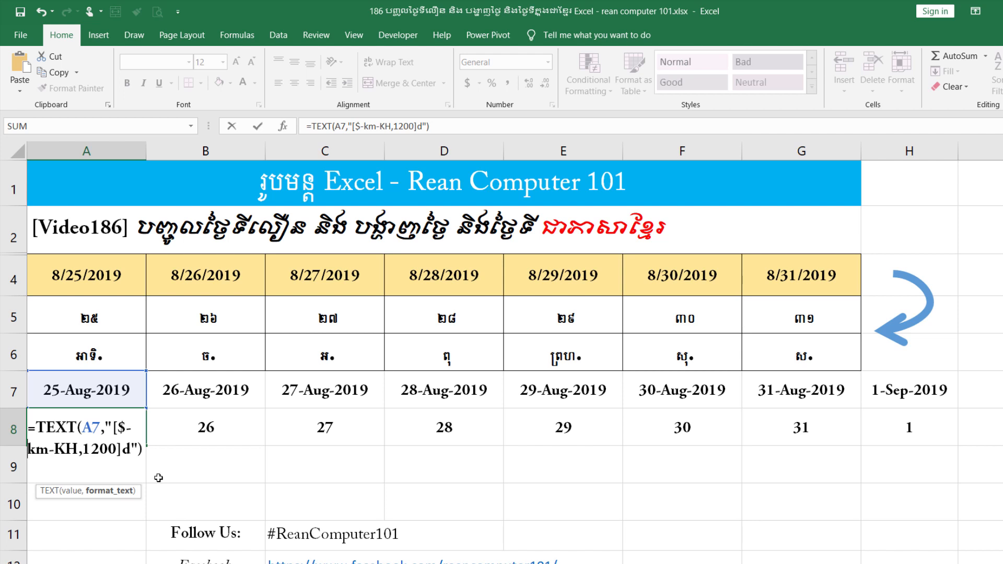
drag(82, 449, 117, 449)
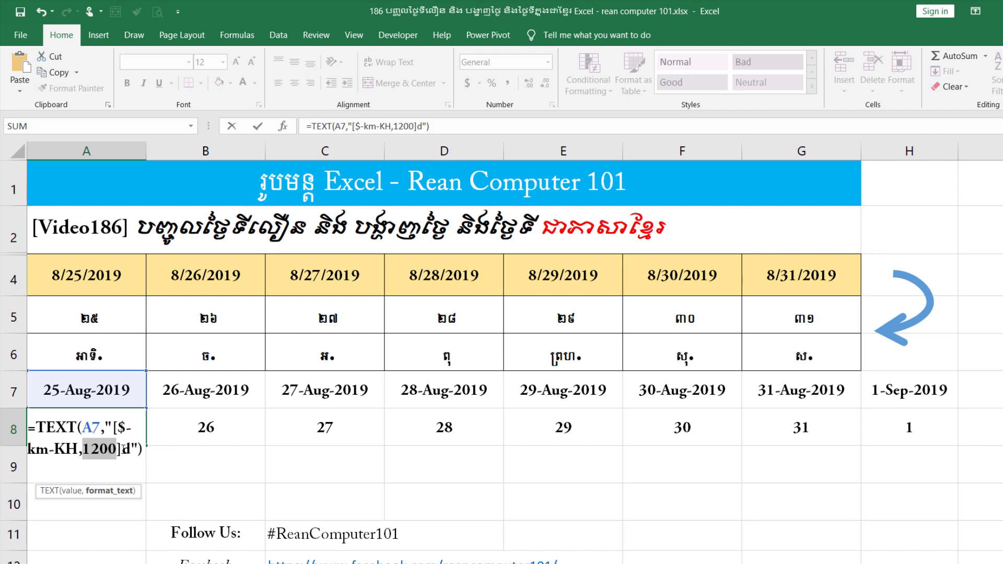
click(123, 450)
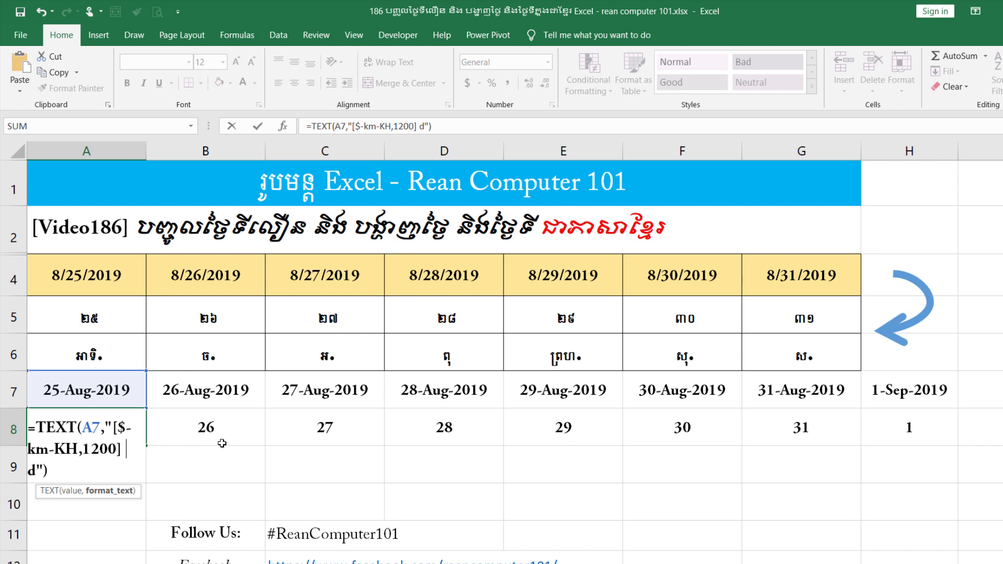
key(Return)
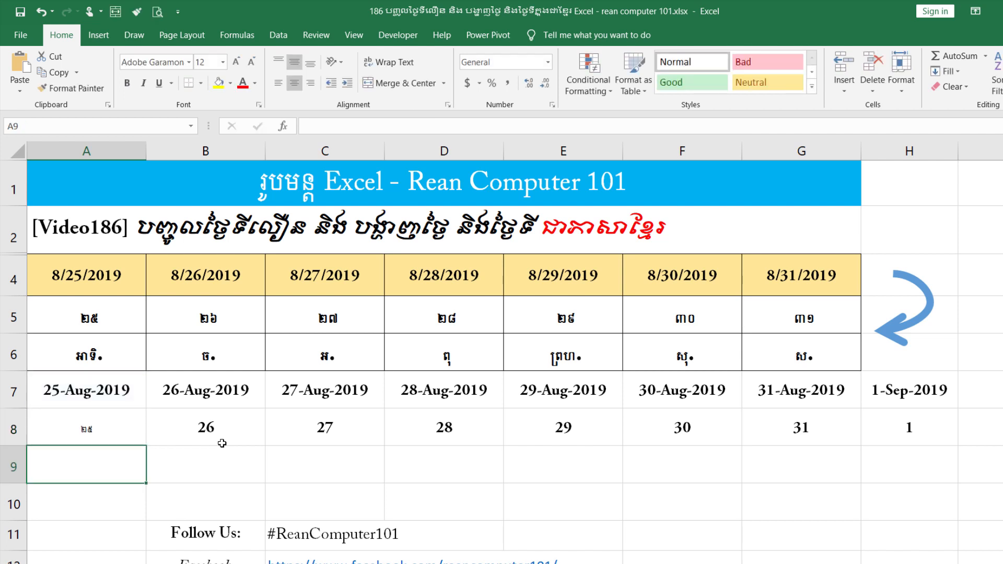
Widen column A until the whole A8 formula fits on one line, and review the Khmer locale code in it.
click(94, 440)
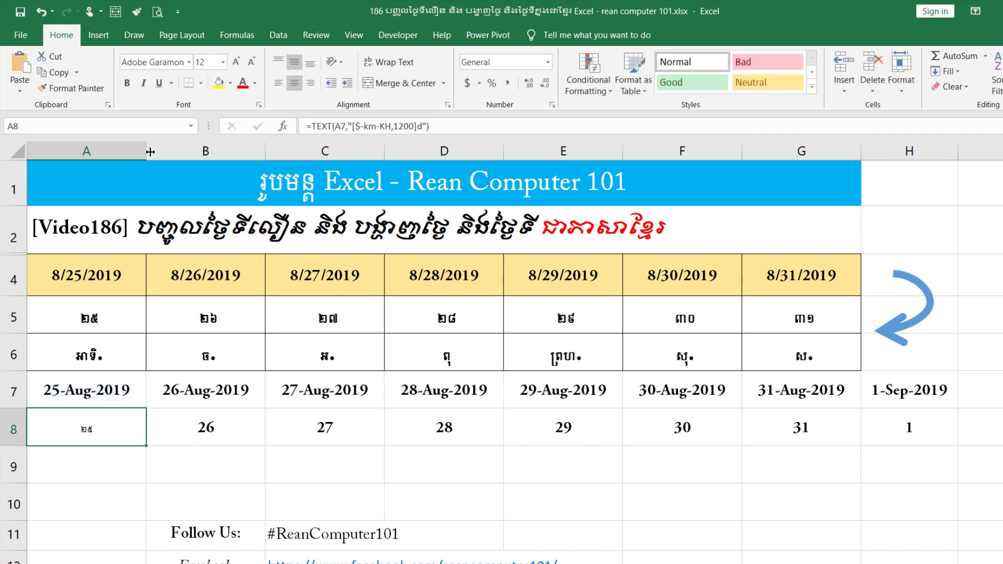
drag(156, 146, 200, 144)
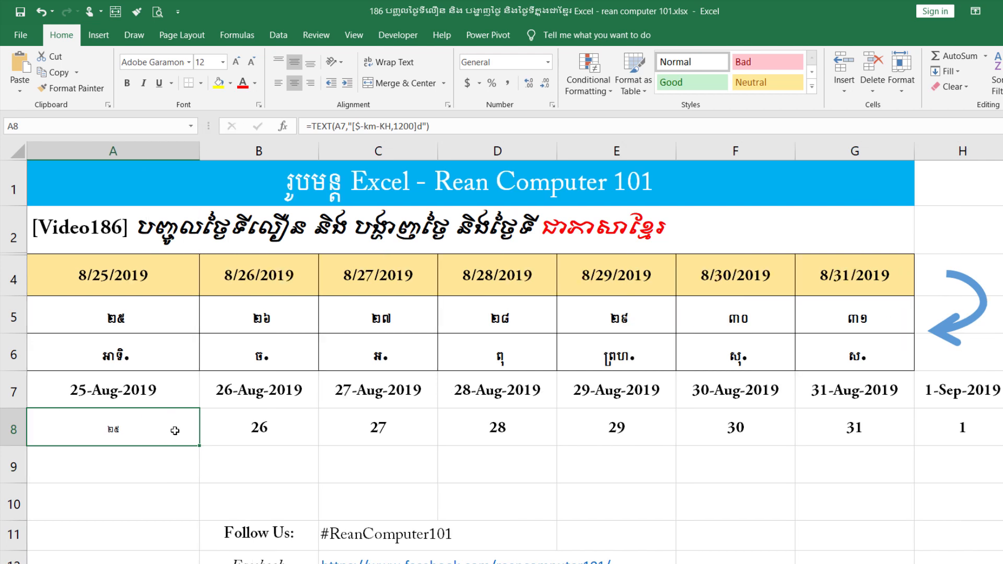
double_click(170, 428)
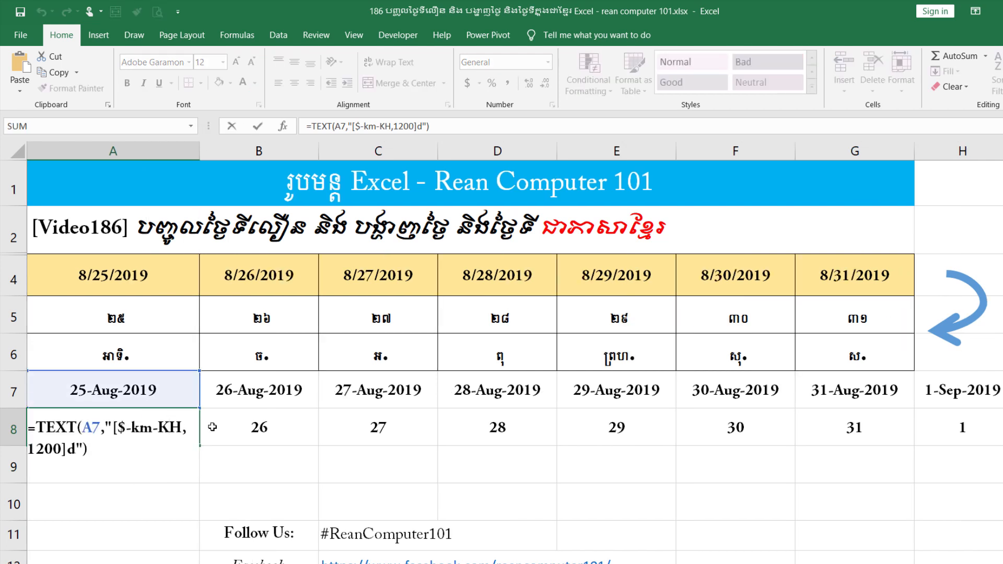
key(Return)
click(164, 438)
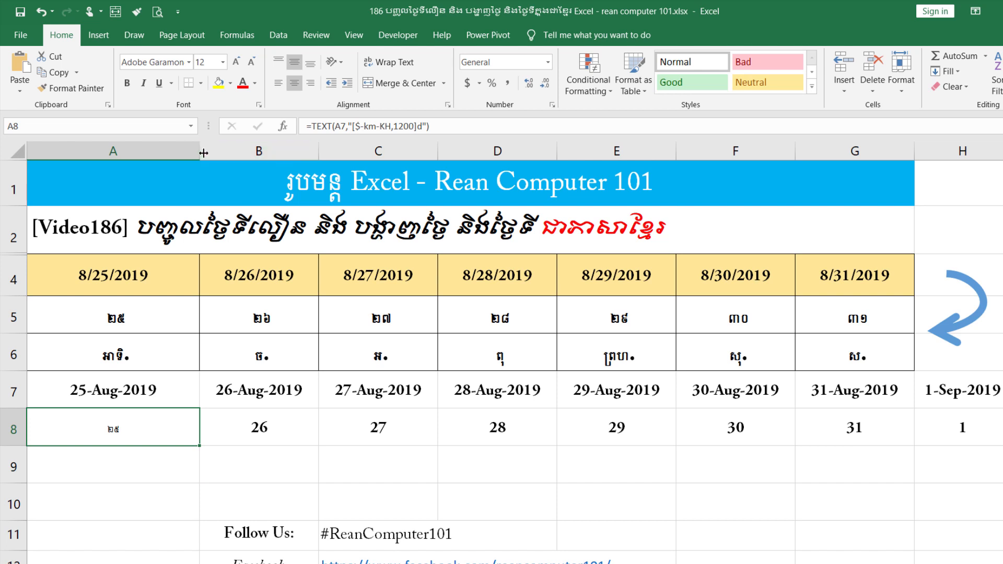
drag(312, 150, 312, 150)
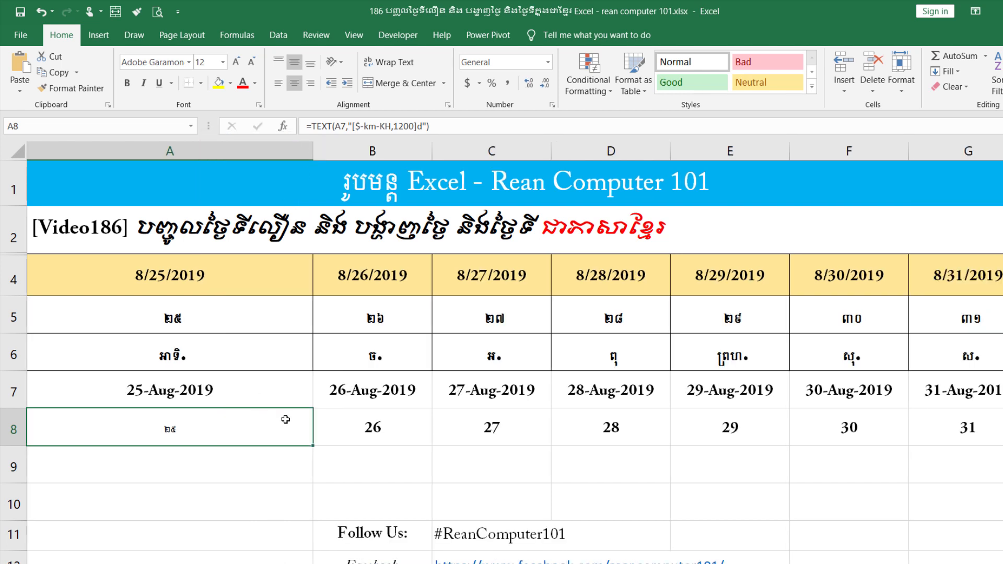
double_click(295, 421)
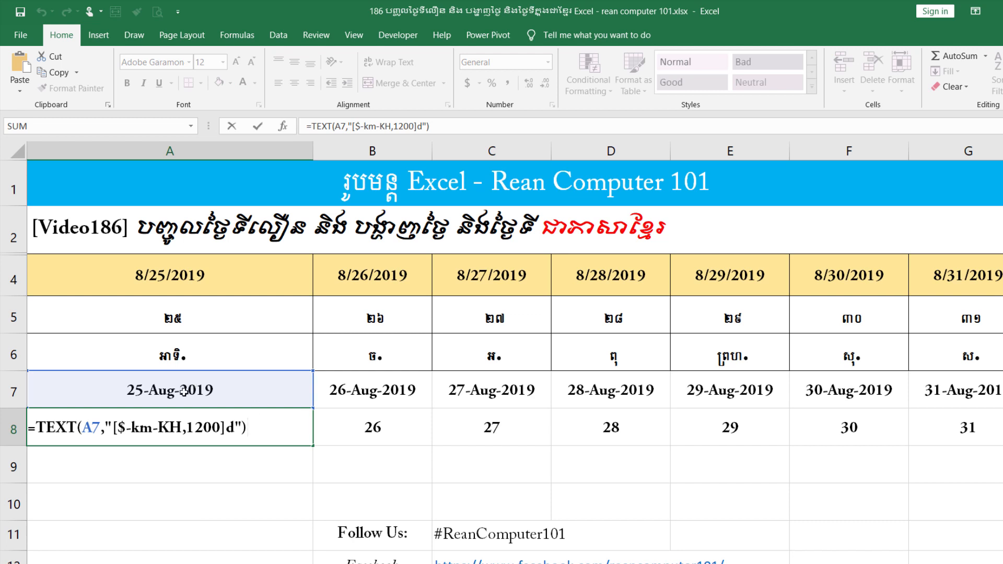
drag(113, 432, 224, 431)
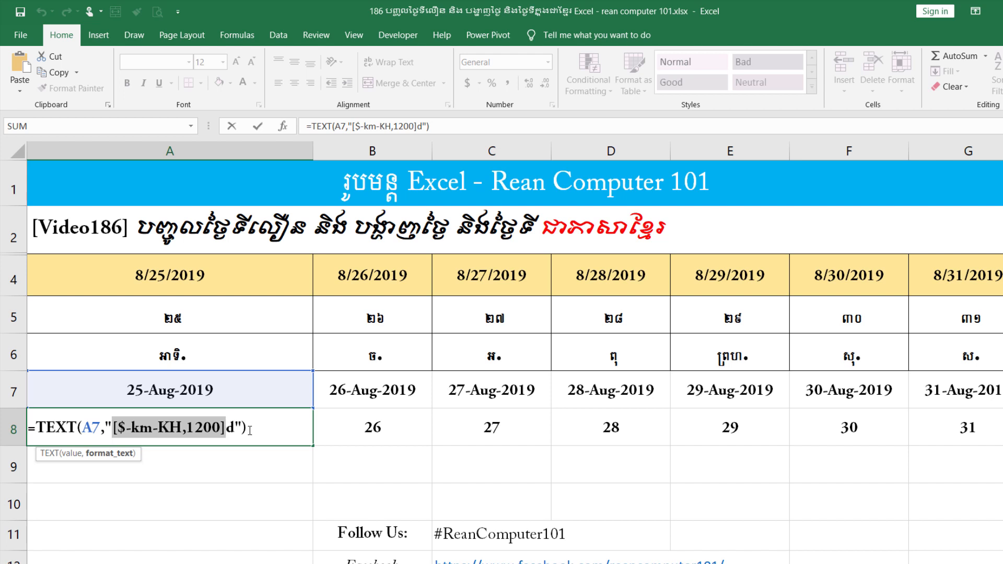
key(Return)
Fill the Khmer day-number formula from A8 across row 8 through H8, and narrow column A slightly.
click(249, 428)
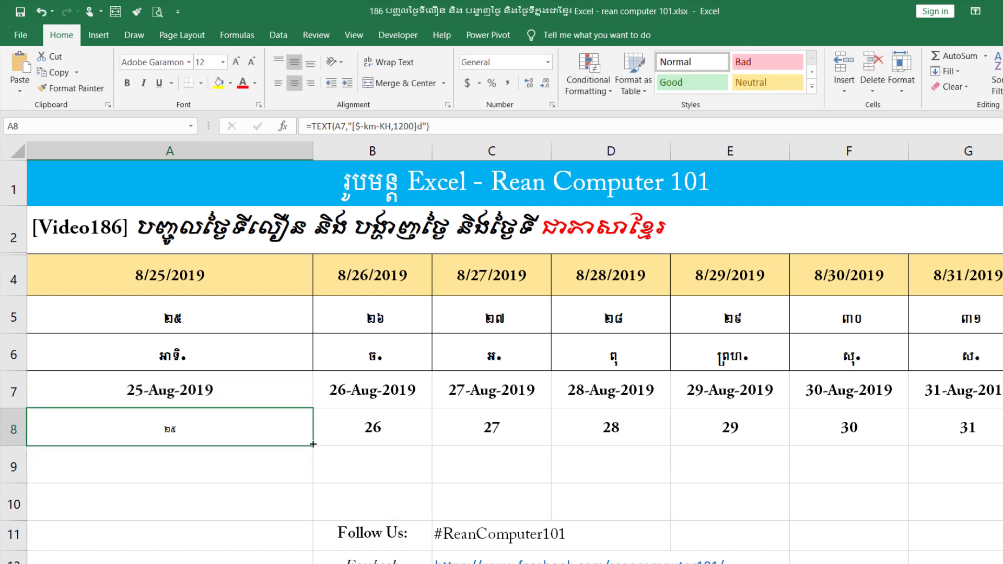
mouse_move(313, 445)
mouse_down()
mouse_move(1001, 453)
mouse_move(889, 441)
mouse_move(825, 452)
mouse_up()
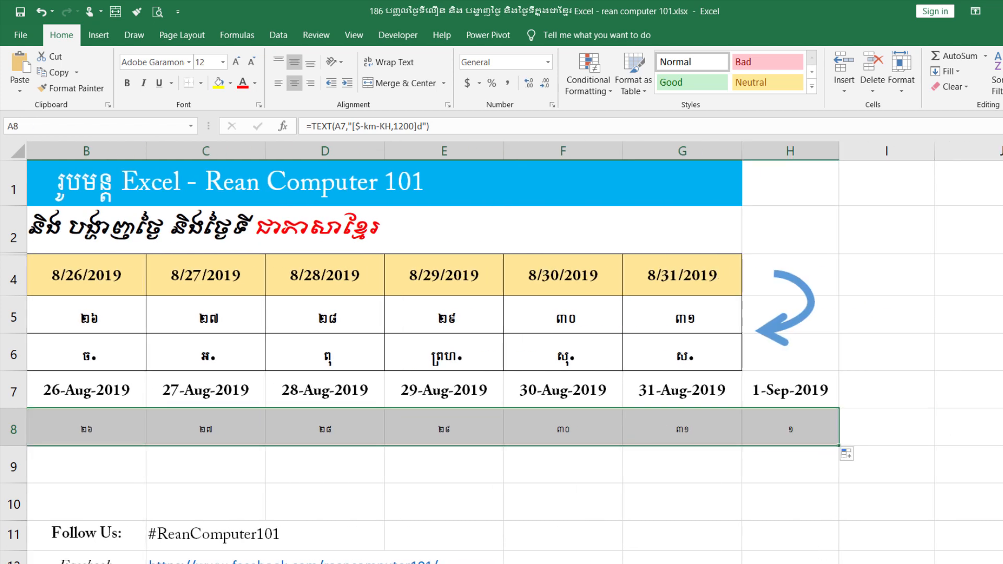
scroll(651, 532, left, 1)
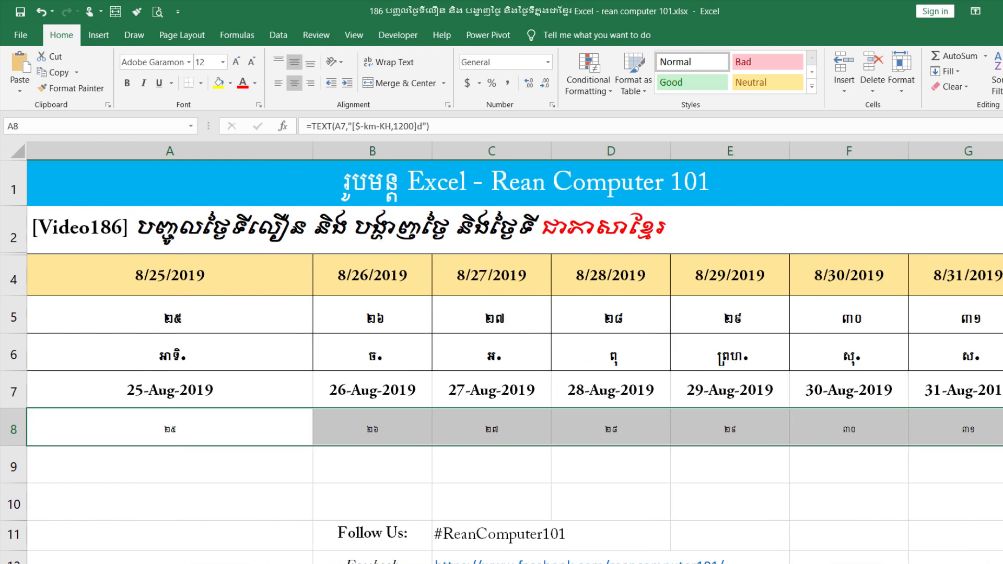
click(365, 413)
drag(312, 157, 273, 160)
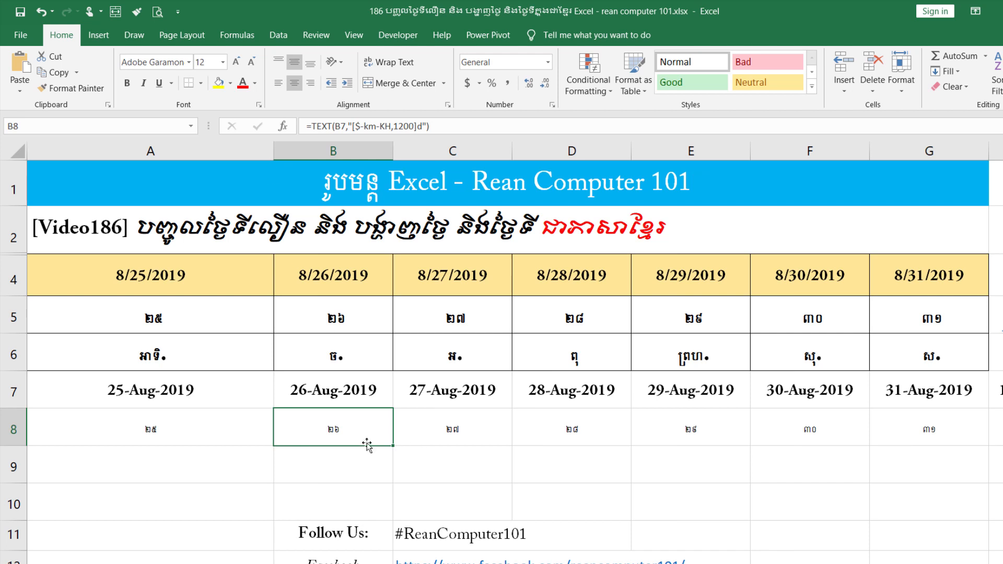
Format the Khmer day numbers in A8 through H8 as 16-point bold text.
drag(246, 428, 998, 425)
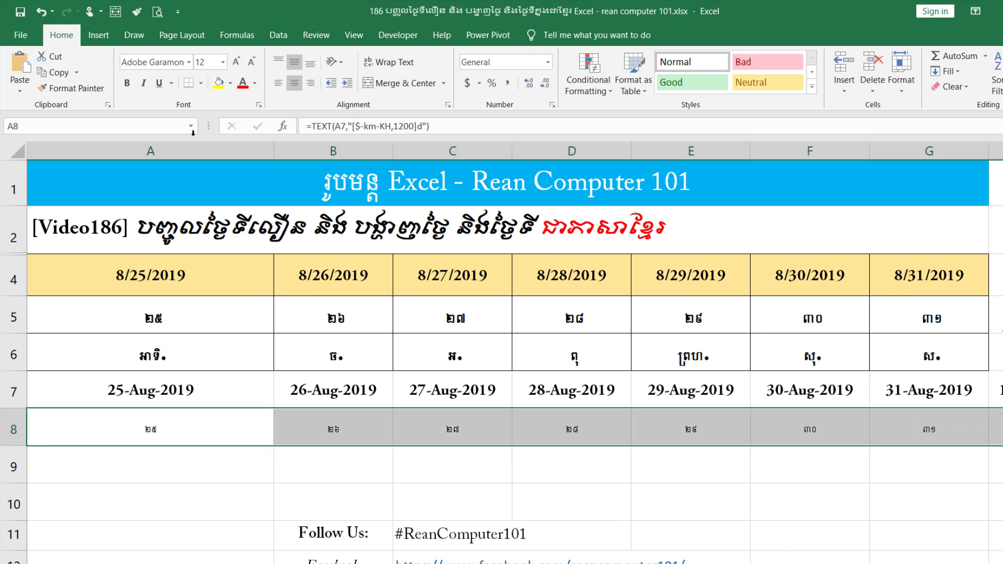
click(236, 62)
click(236, 62)
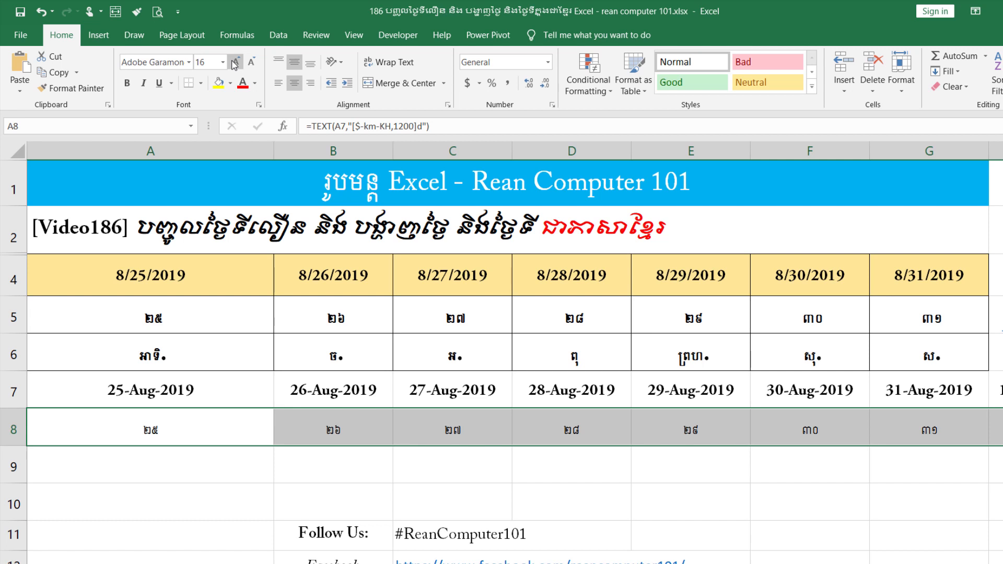
click(127, 84)
click(181, 474)
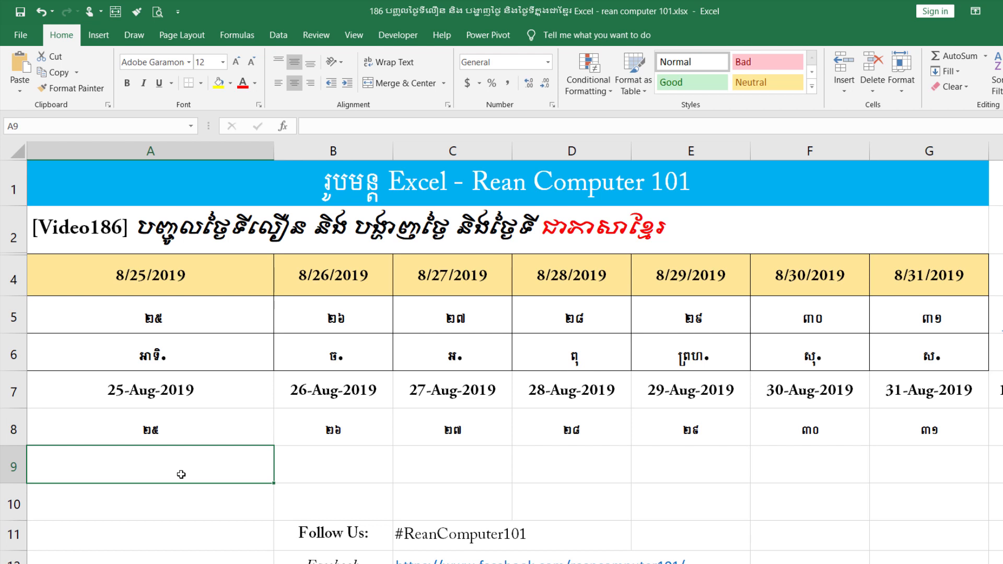
Fill the formula from A8 down into A9 and change its cell reference to A7.
click(195, 429)
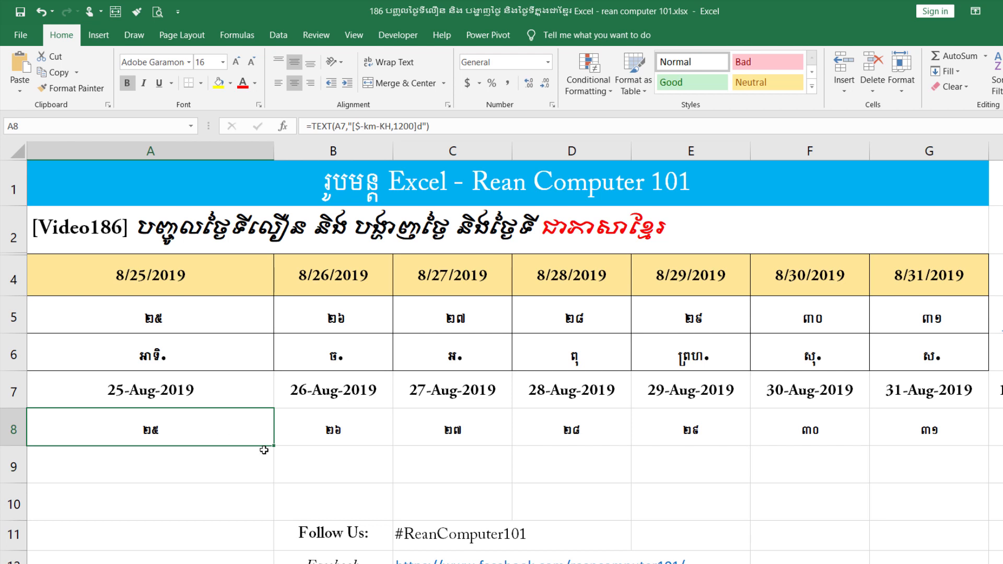
drag(272, 447, 272, 470)
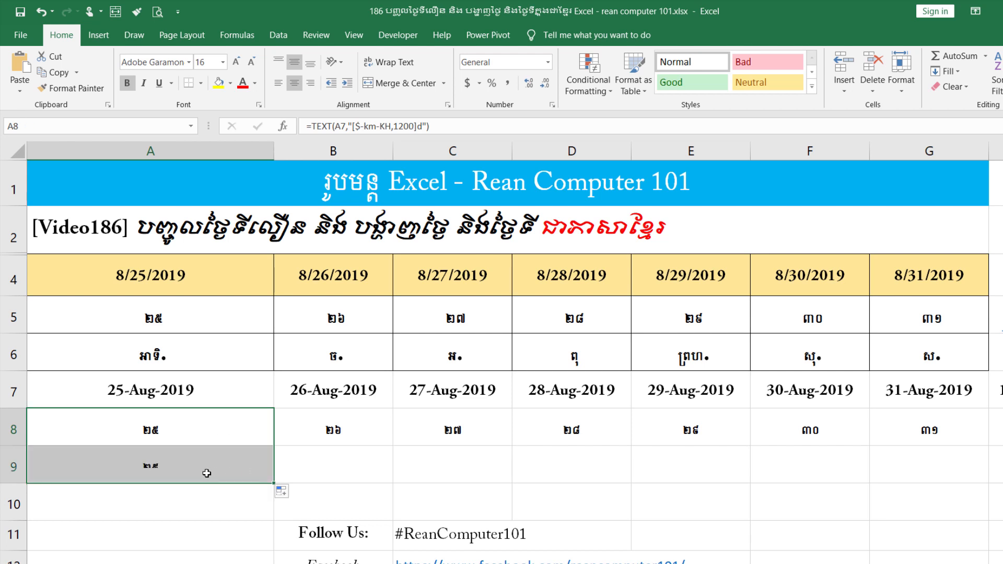
double_click(151, 468)
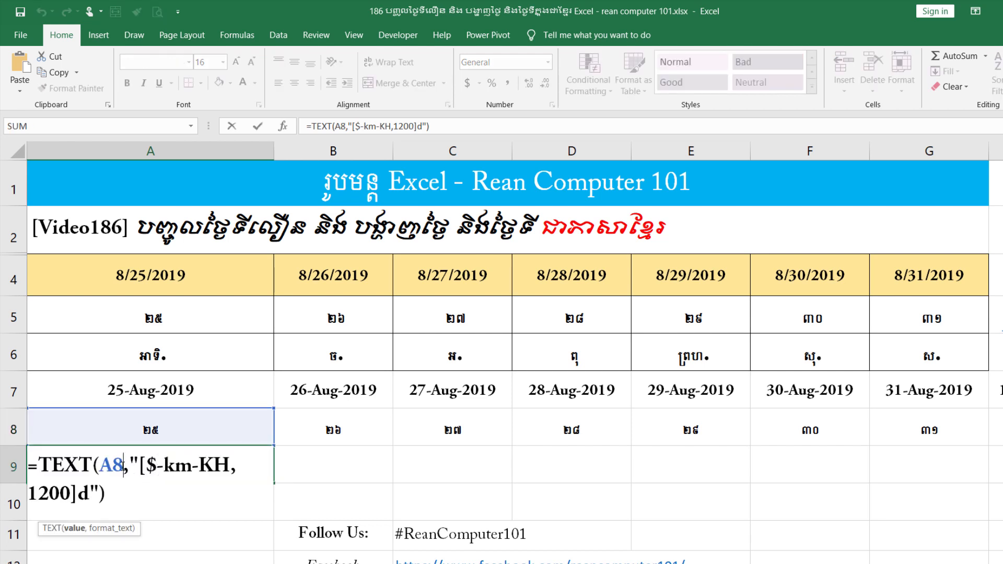
key(BackSpace)
text(7)
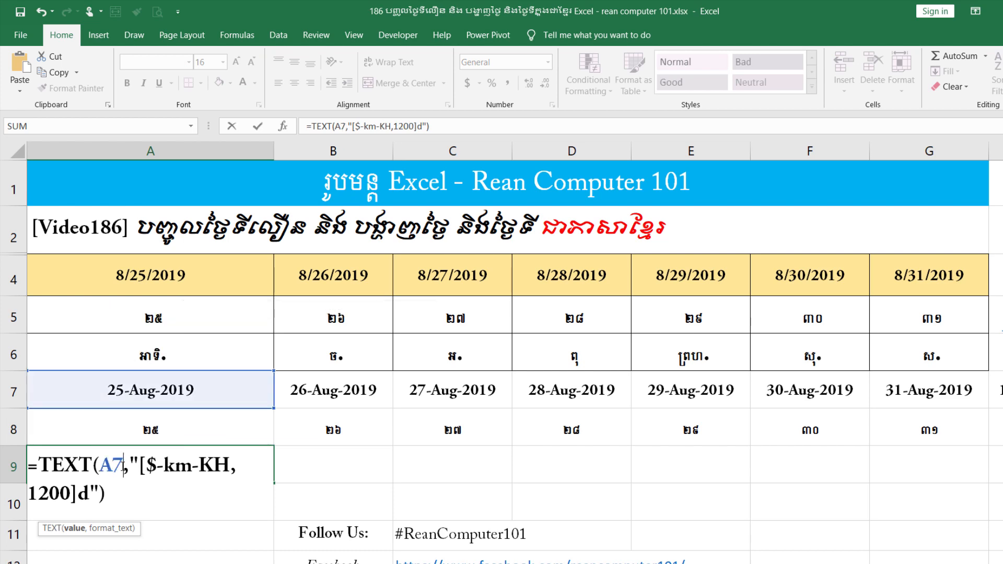
key(Return)
Change the format code in the A9 TEXT formula to ddd for the abbreviated Khmer weekday.
click(151, 465)
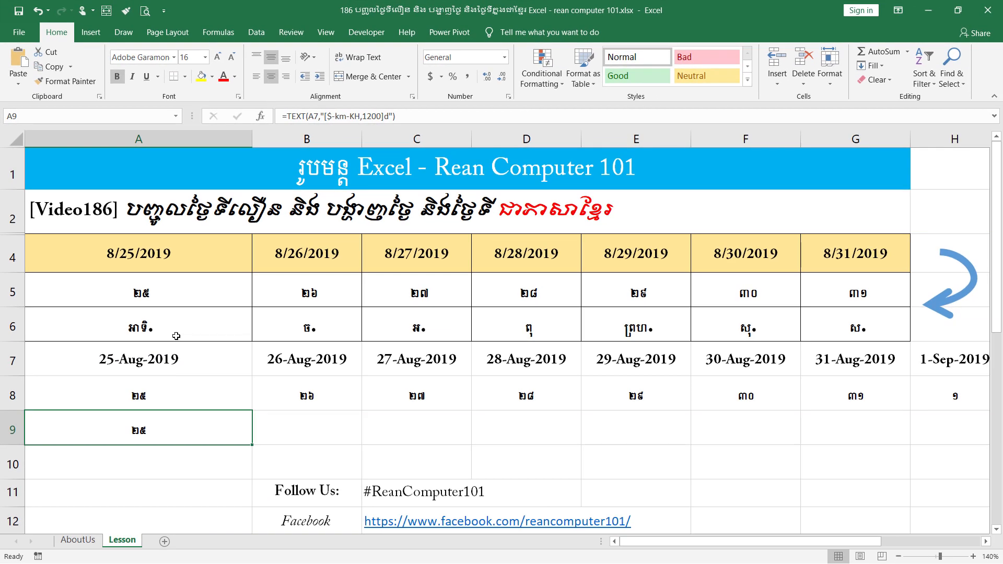
double_click(174, 426)
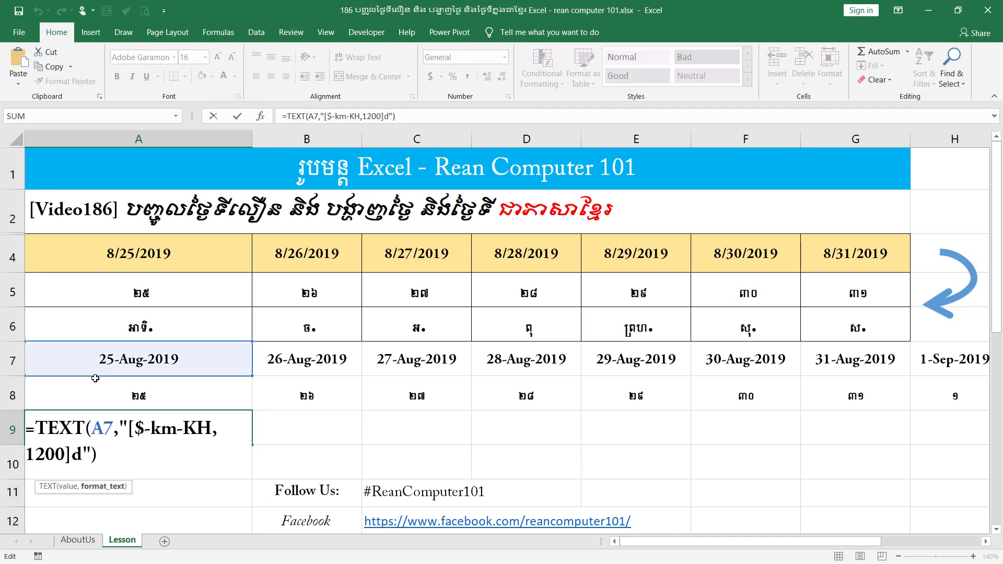
click(82, 455)
text(dd)
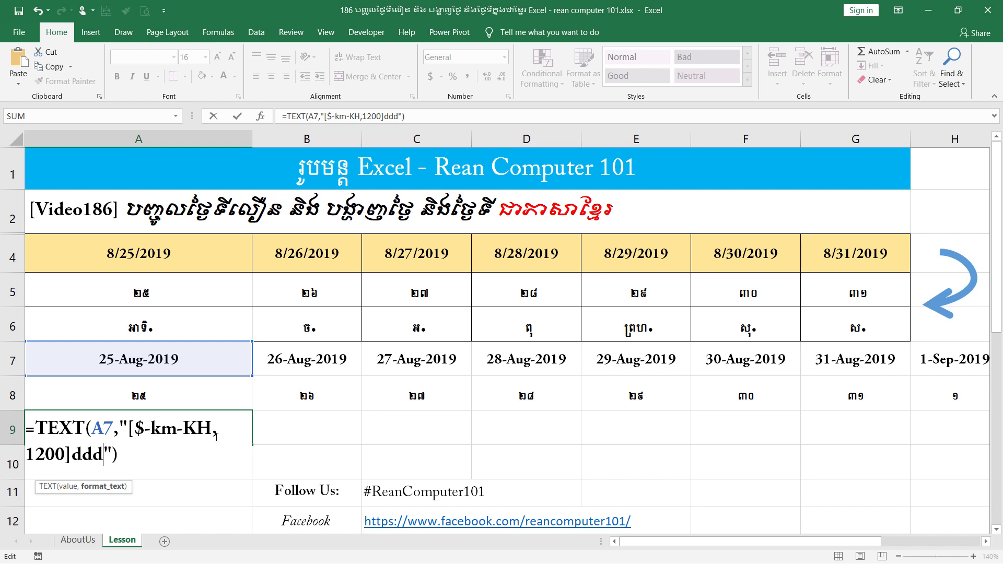
key(Return)
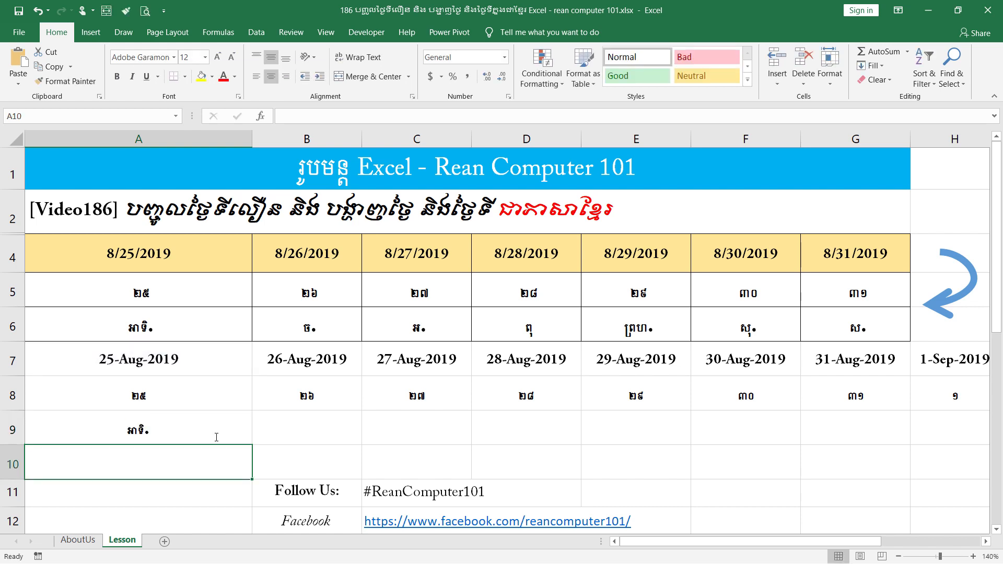
click(227, 432)
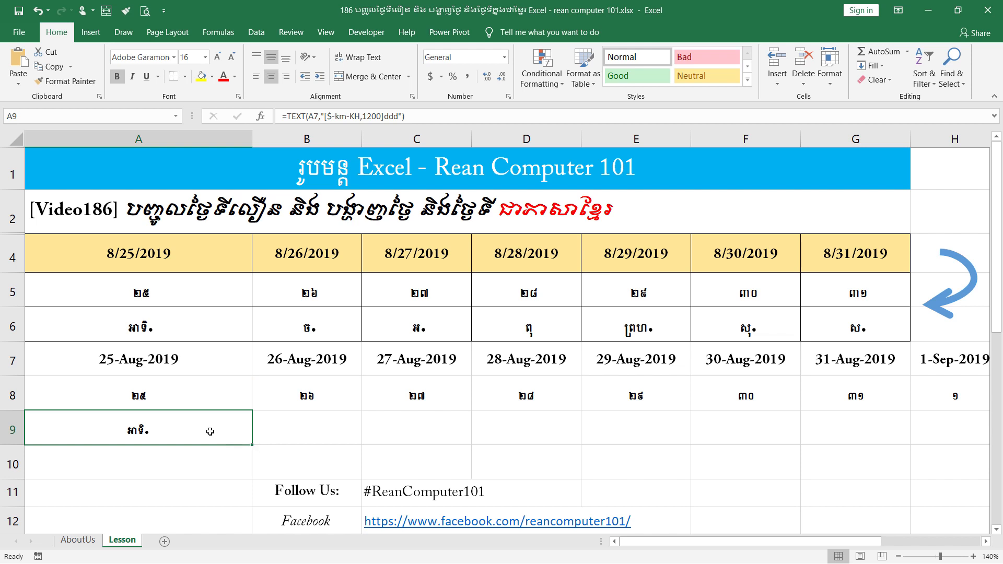
Extend the A9 format code to dddd for the full Khmer weekday name, and fill the formula into B9.
double_click(210, 432)
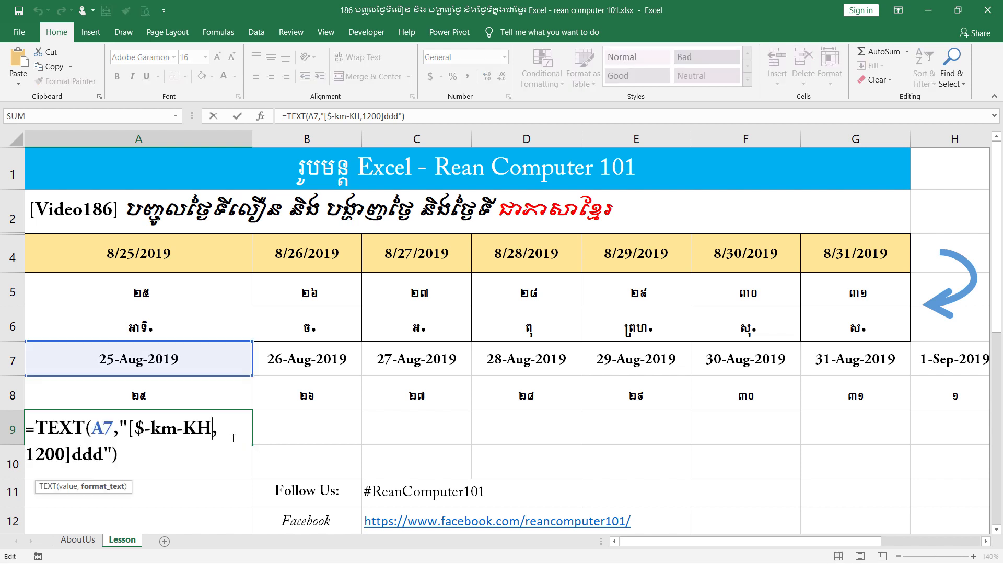
key(Return)
click(233, 438)
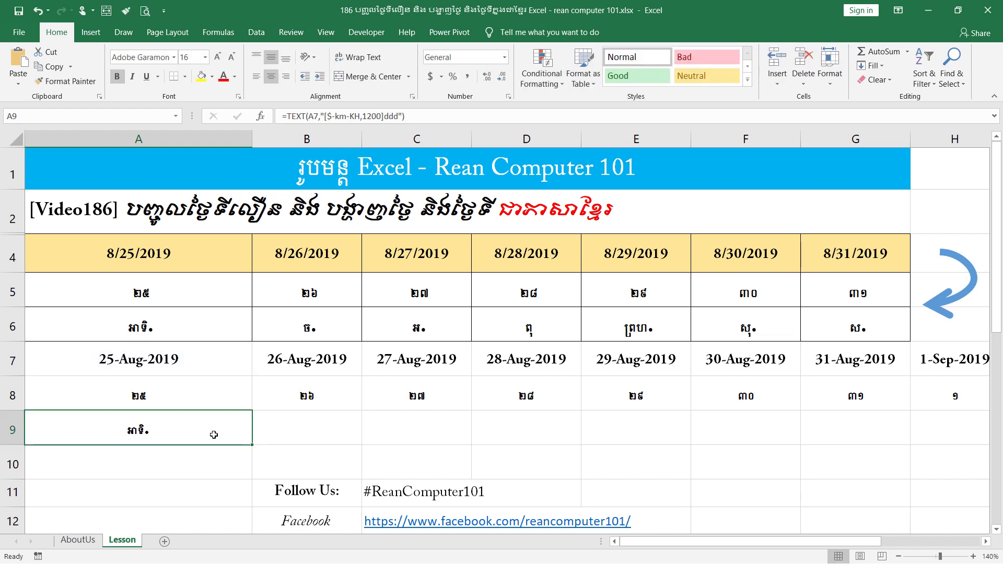
double_click(210, 432)
click(101, 455)
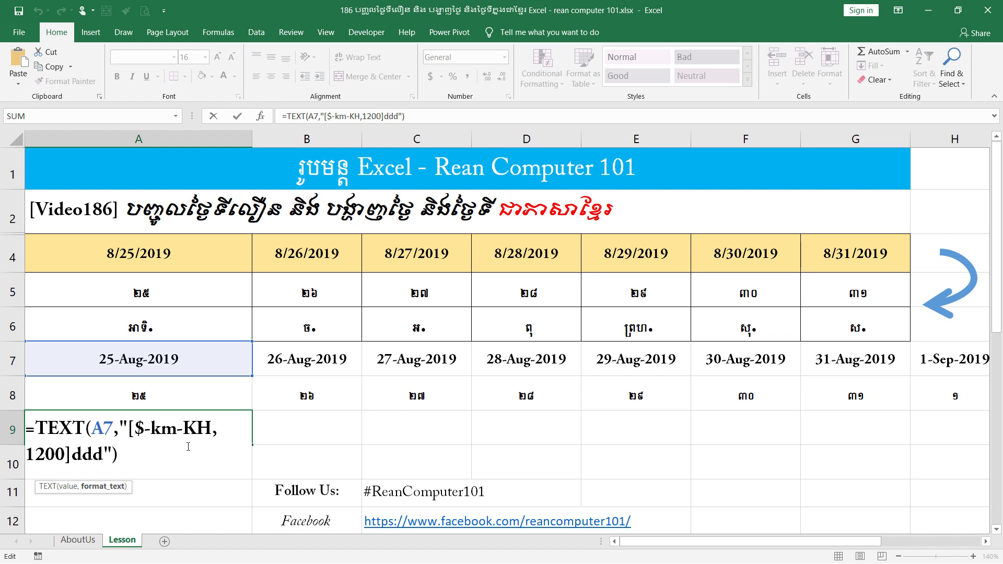
text(d)
key(Return)
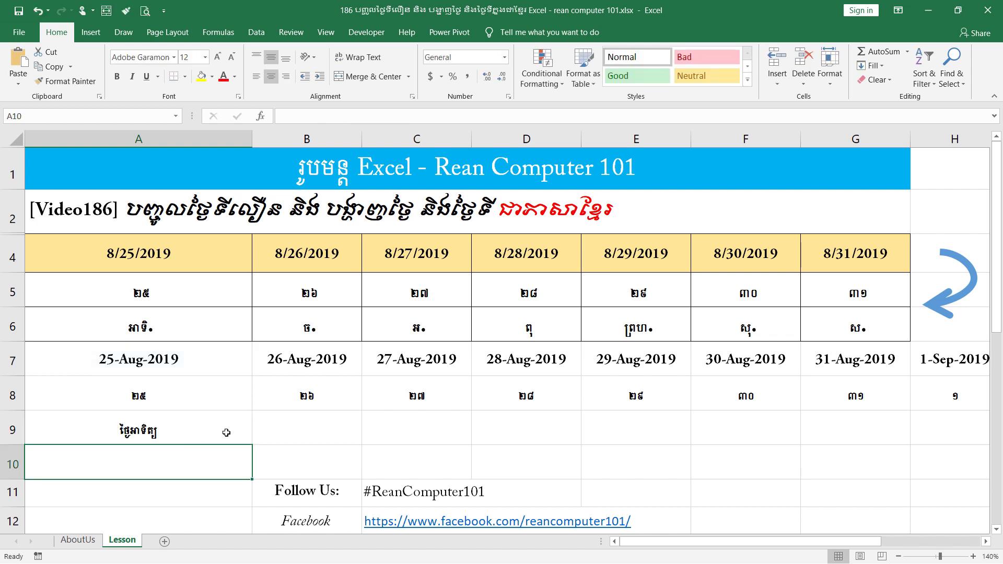
click(226, 433)
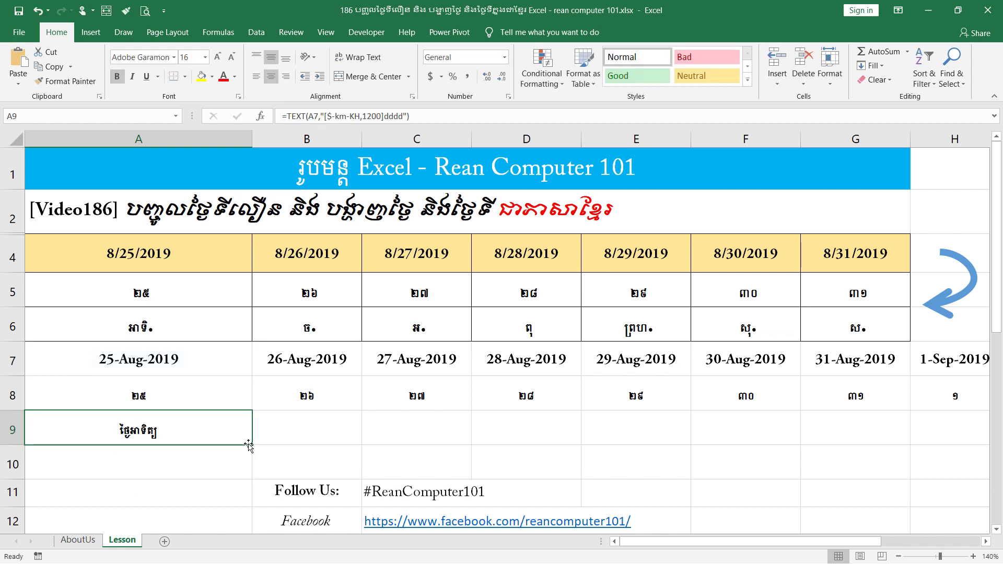
drag(253, 445, 382, 445)
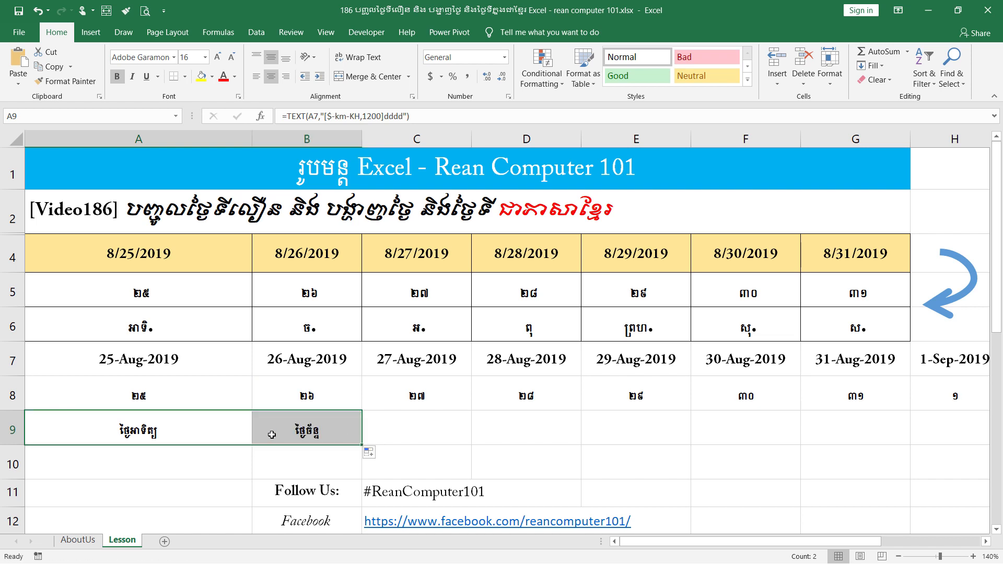
Shorten the A9 format code to ddd to compare the weekday forms, and restore it to dddd.
double_click(196, 433)
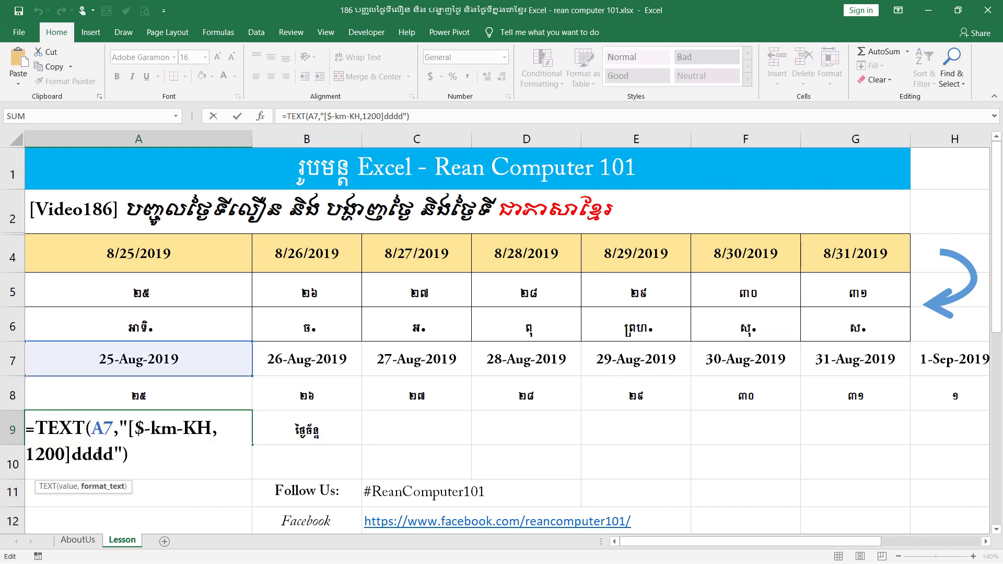
click(96, 454)
key(BackSpace)
key(Return)
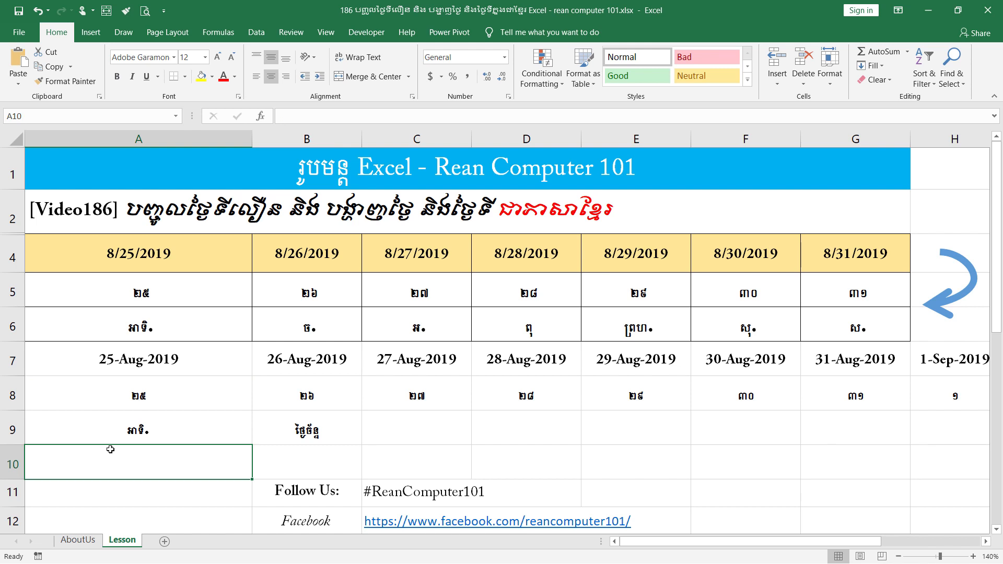
click(191, 429)
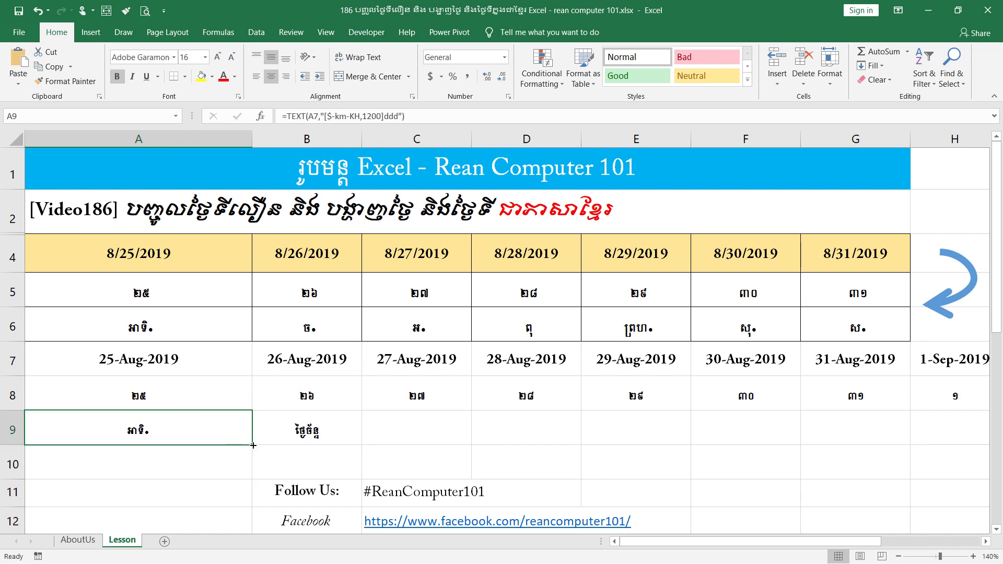
double_click(192, 431)
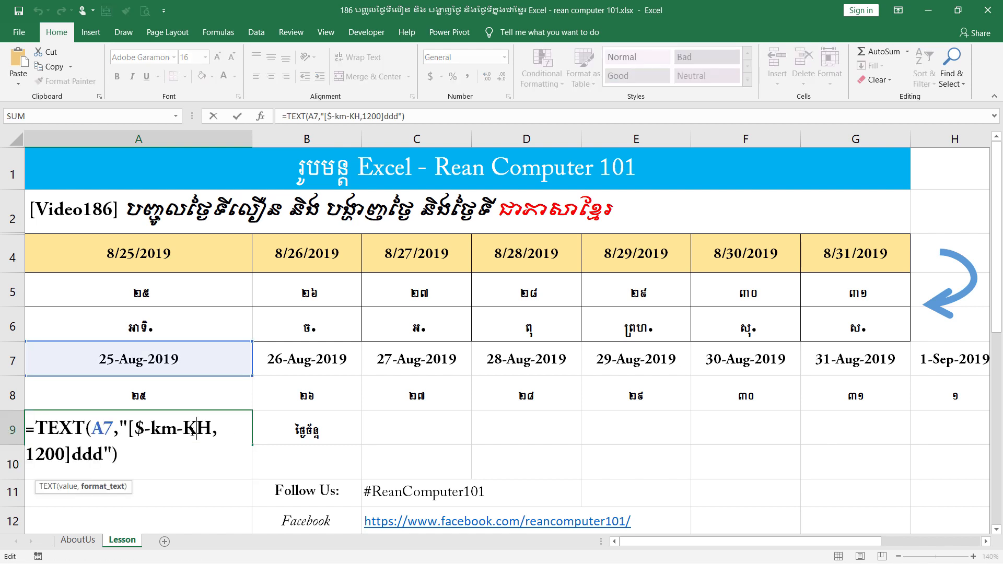
click(101, 457)
text(d)
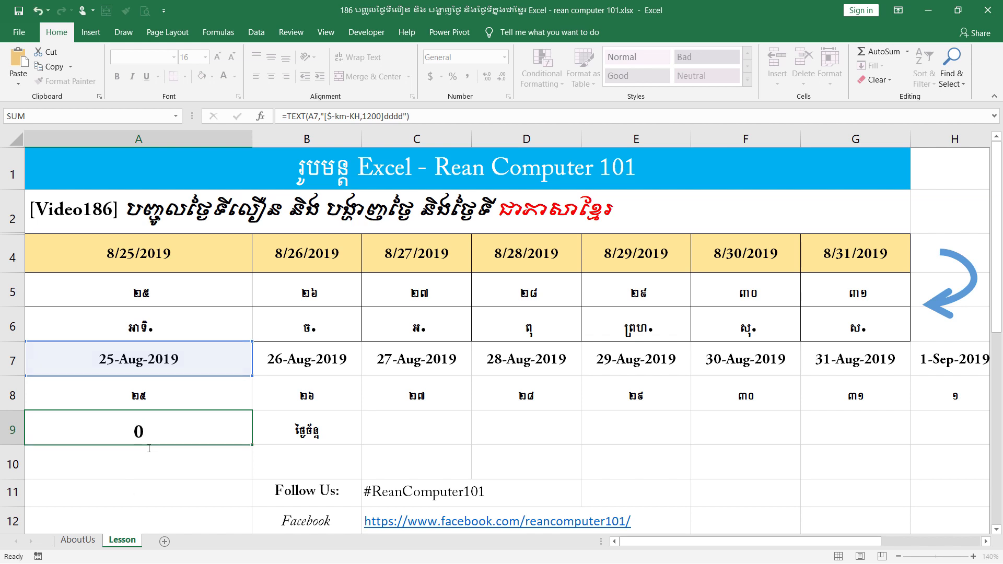
key(Return)
Fill the dddd weekday formula from A9 across row 9 through H9.
click(194, 434)
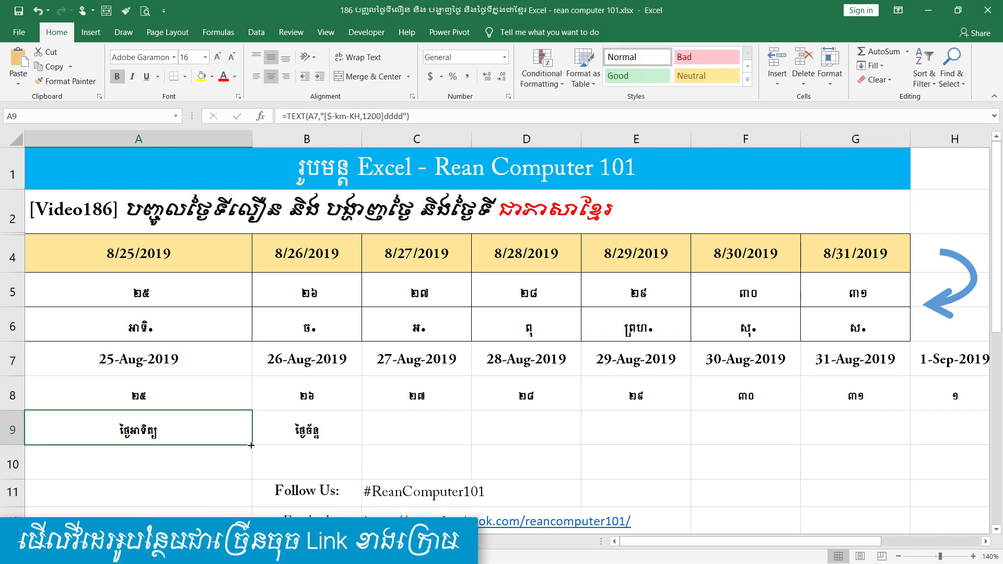
drag(252, 445, 936, 446)
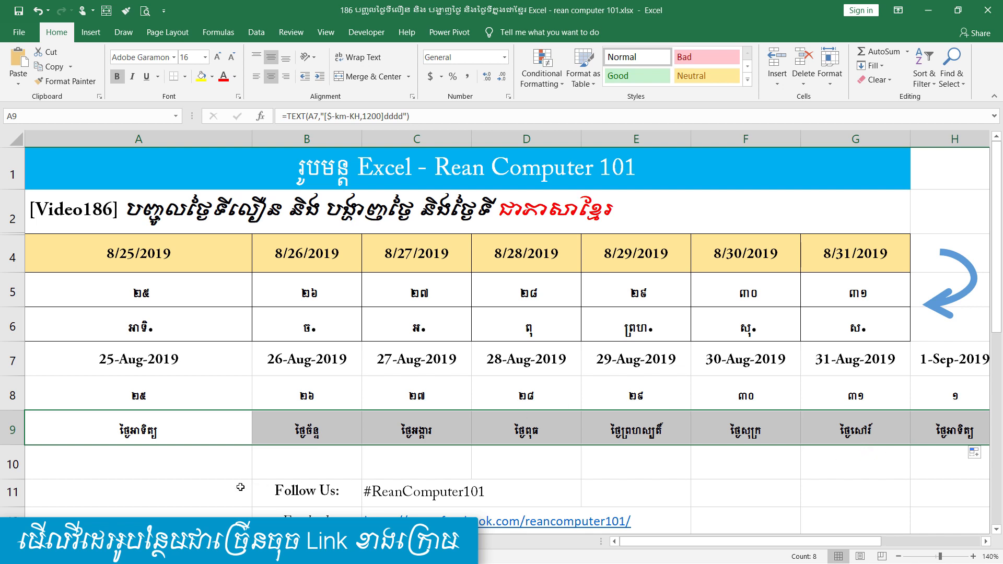
click(203, 461)
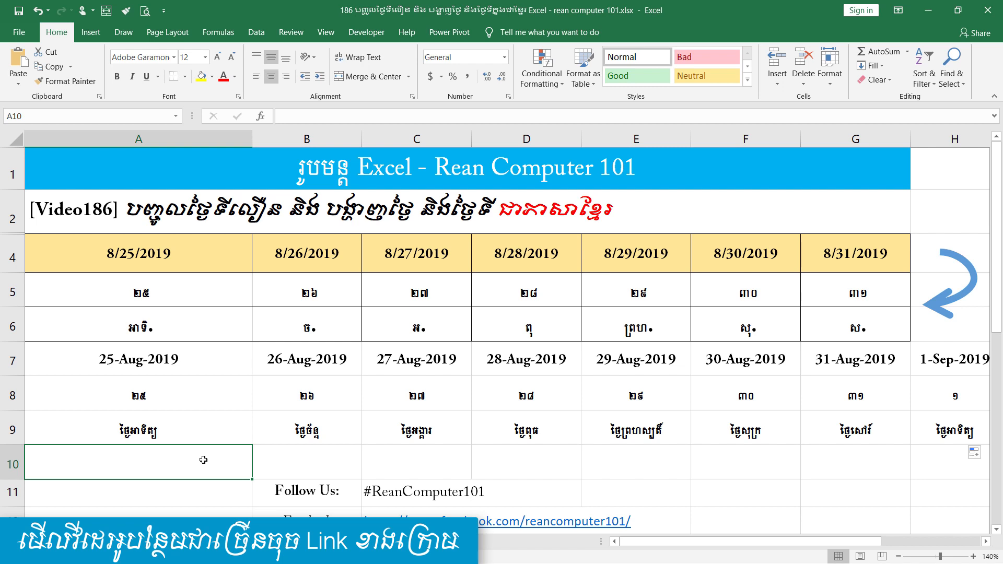
Fill the formula from A9 down into A10 and change its cell reference to A7.
click(200, 419)
drag(251, 445, 254, 470)
double_click(119, 467)
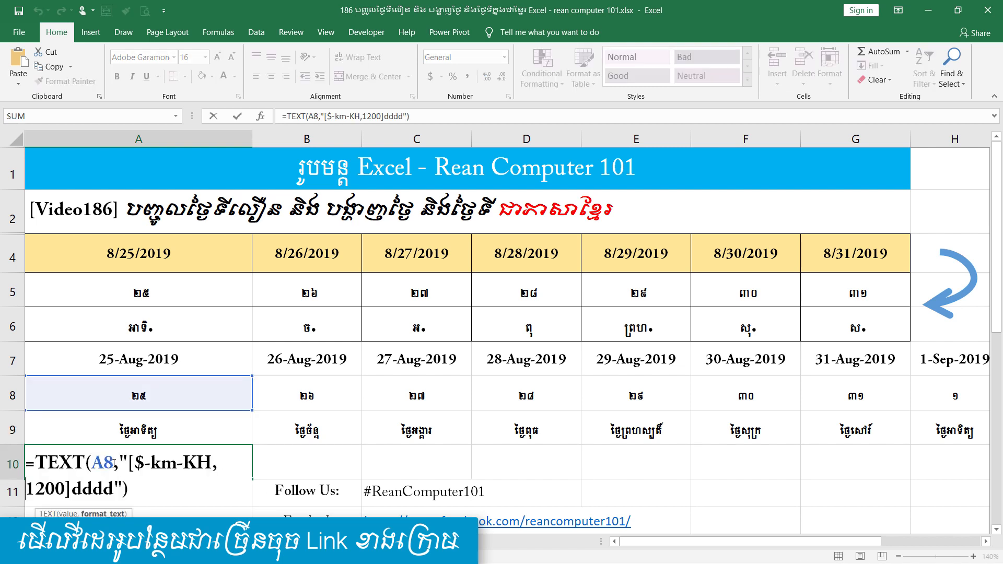
drag(113, 464, 105, 464)
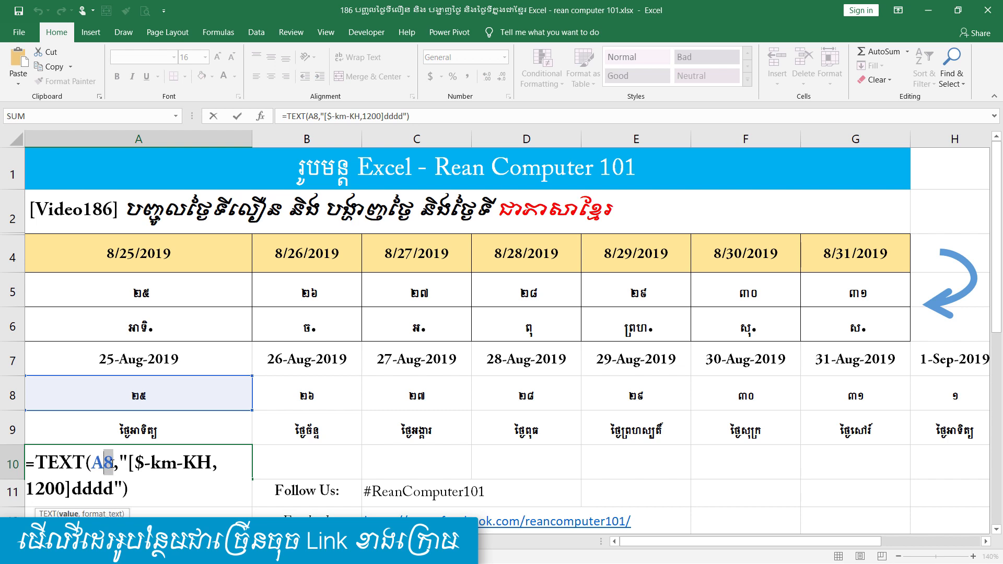
text(7)
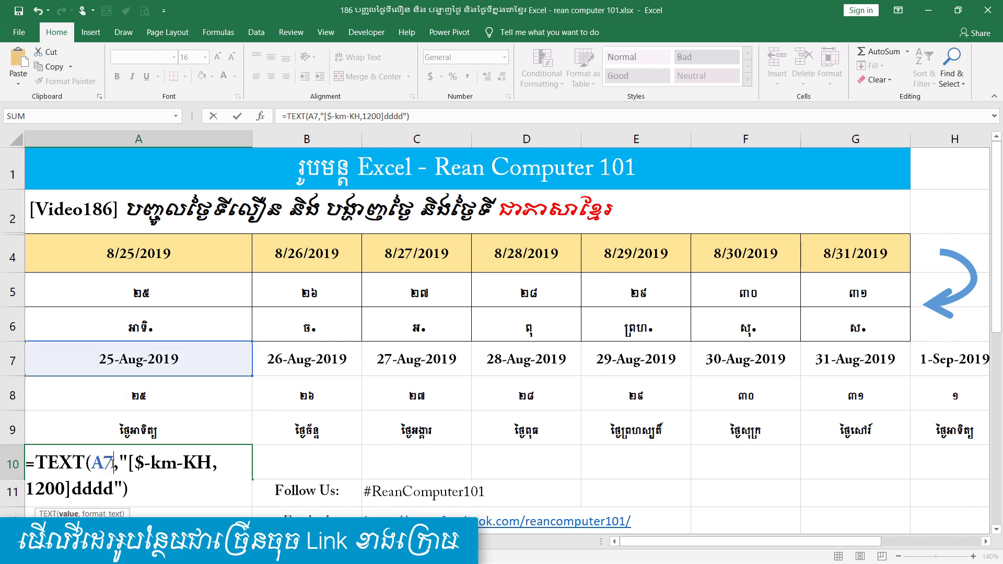
Replace the dddd code in the A10 formula with m for the Khmer month number.
click(106, 489)
click(114, 488)
key(BackSpace)
key(BackSpace)
key(BackSpace)
key(BackSpace)
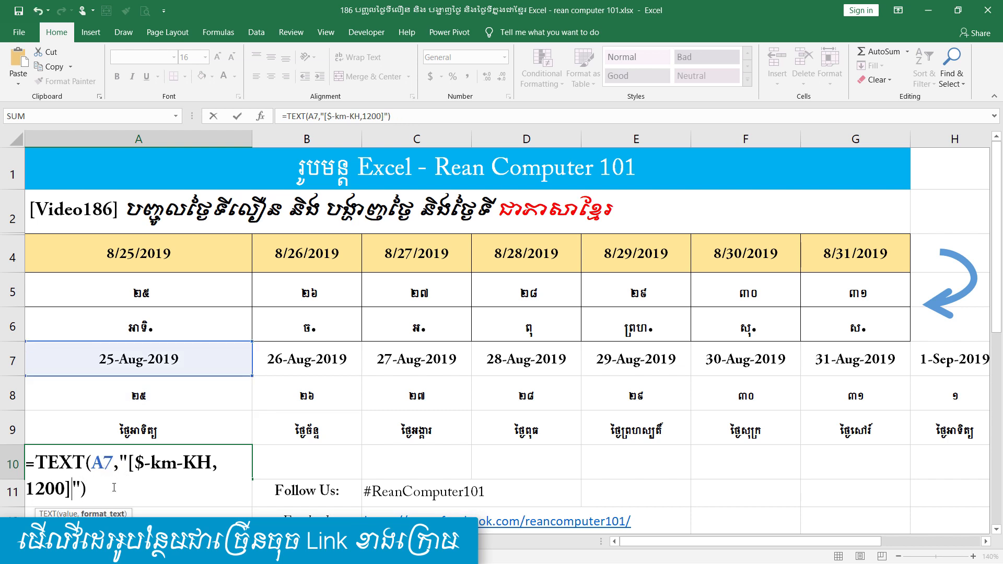
text(m)
key(Return)
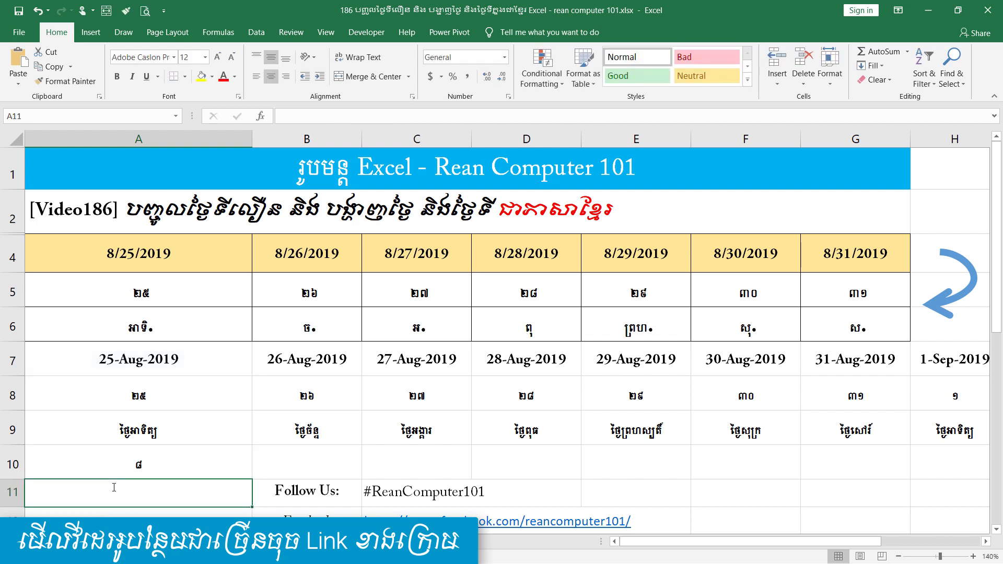
Extend the month format code in the A10 formula to mm.
click(204, 469)
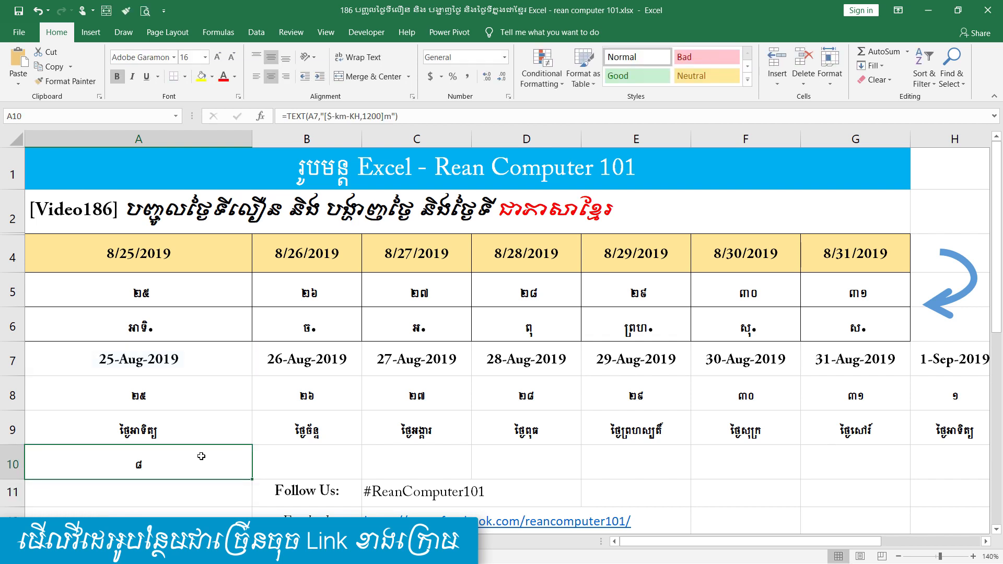
double_click(238, 474)
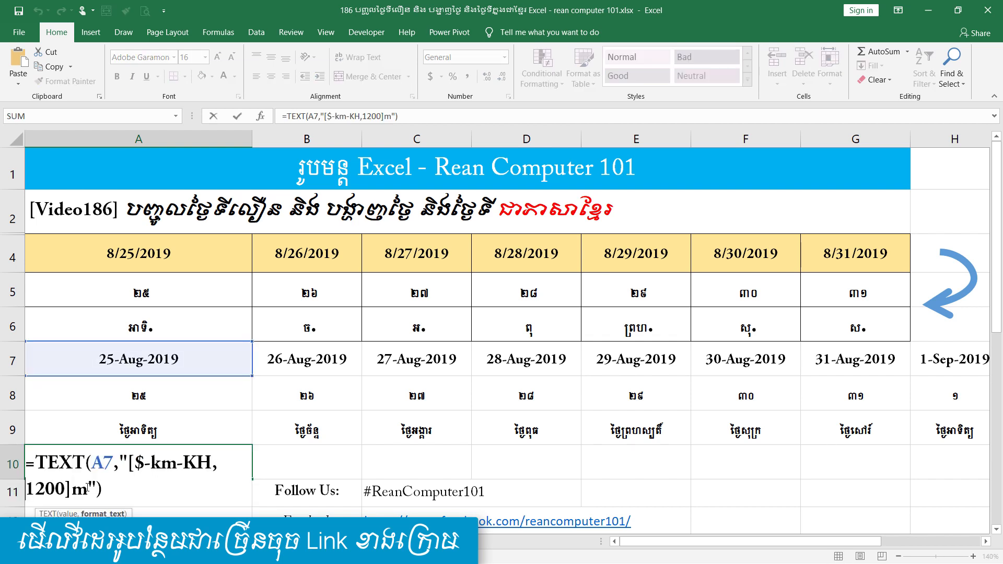
key(Right)
key(Right)
key(Right)
key(Right)
key(Right)
text(m)
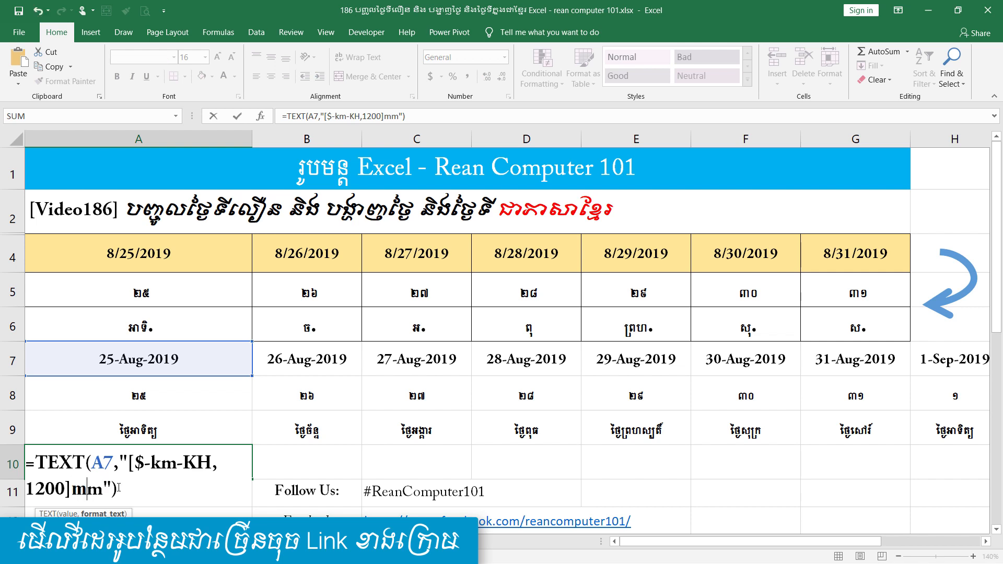
key(Return)
Extend the A10 format code to mmm, and further to mmmm for the full Khmer month name.
double_click(188, 461)
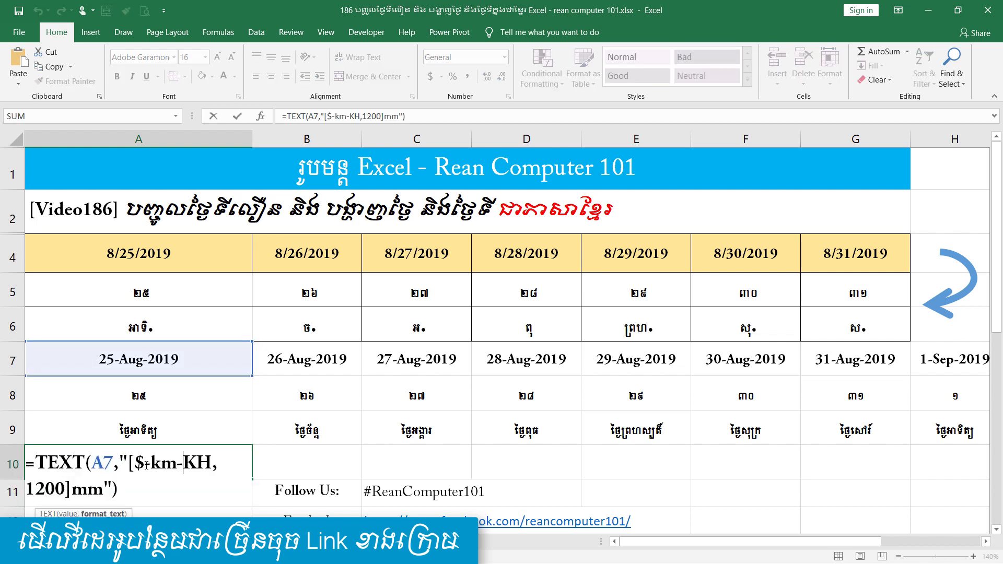
text(m)
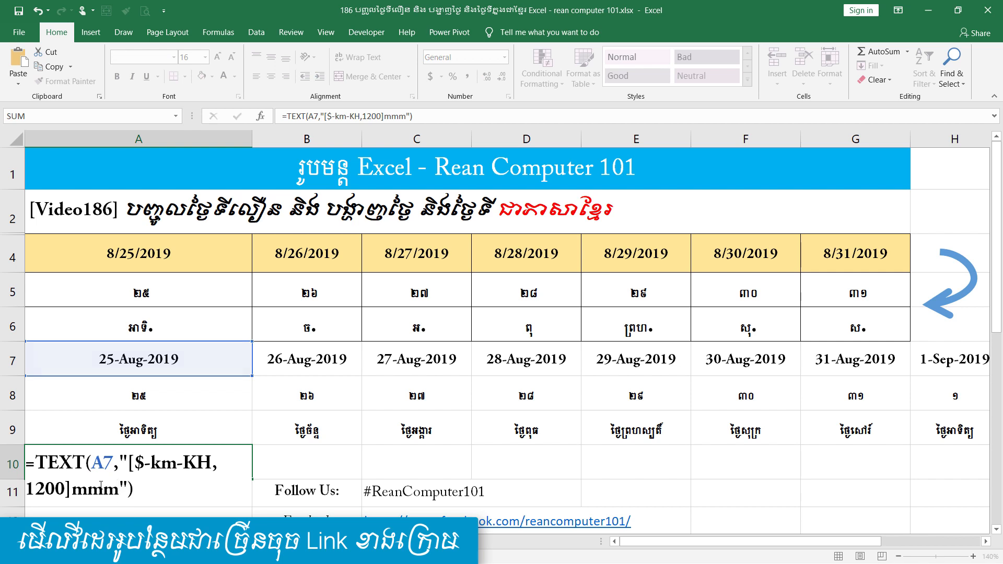
key(Return)
double_click(193, 468)
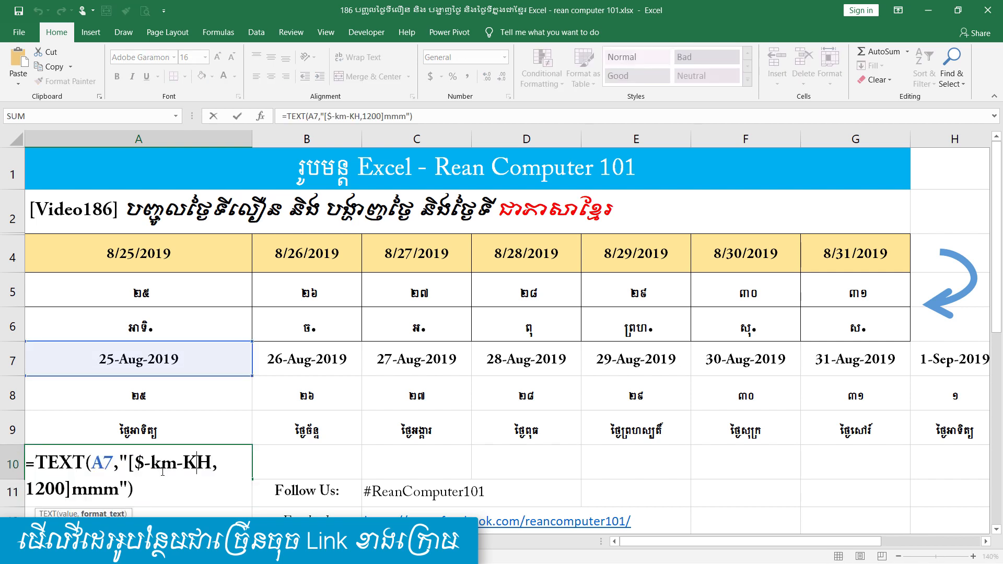
click(116, 487)
text(m)
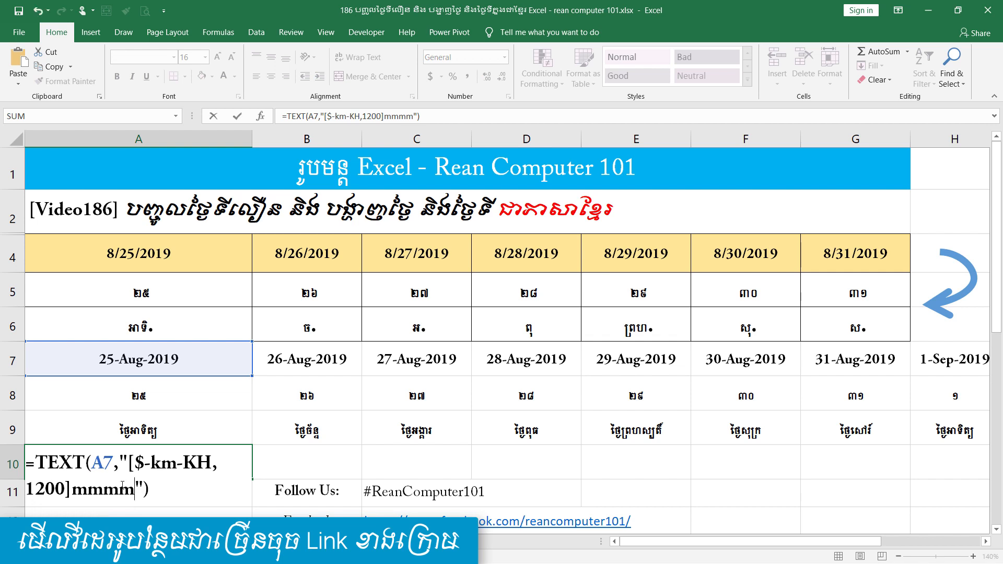
key(Return)
Fill the mmmm month formula from A10 across row 10 through H10, and review the formula in H10.
click(199, 462)
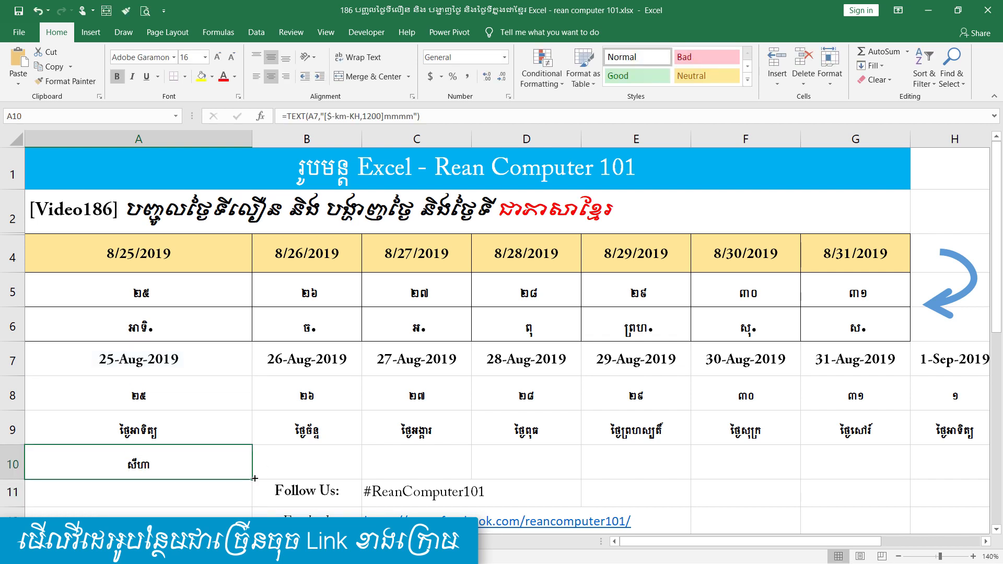
drag(478, 479, 962, 470)
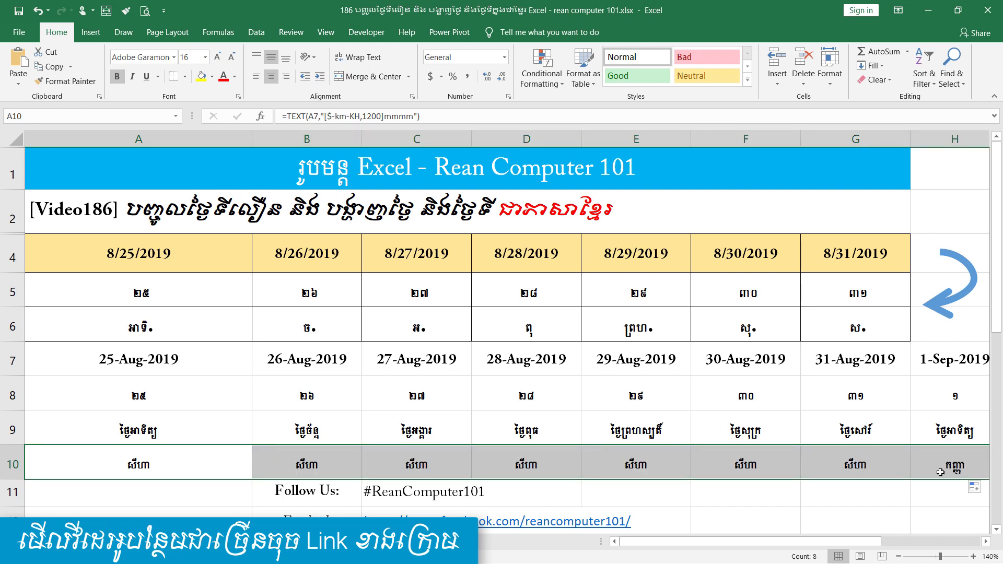
click(964, 466)
click(949, 358)
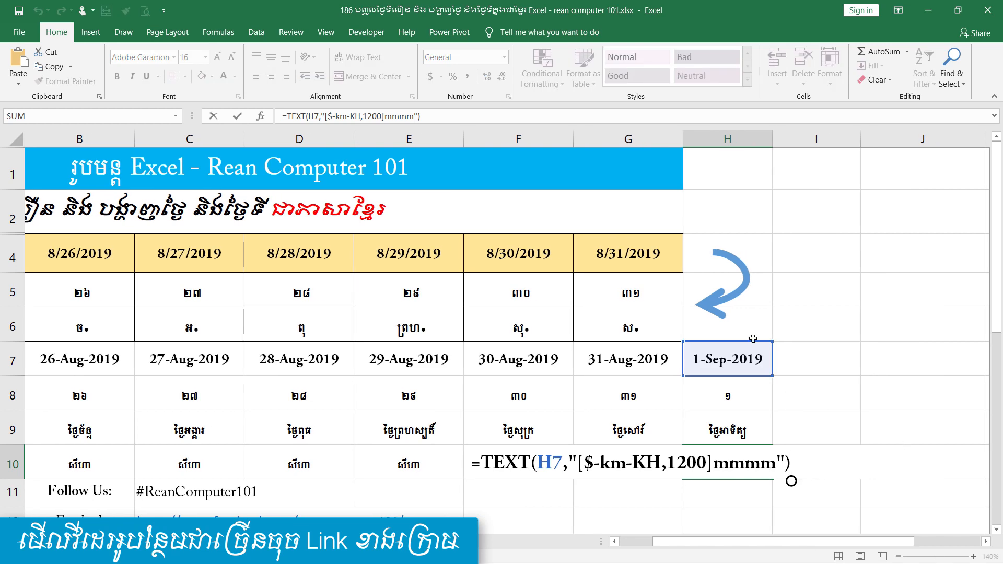
key(Return)
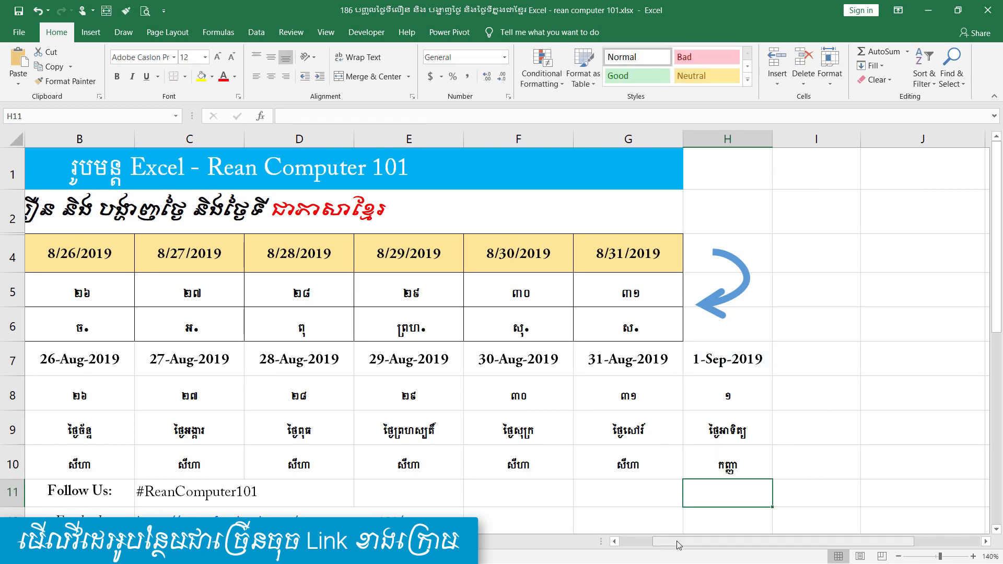
Narrow column A to bring it closer to the width of the other date columns.
drag(678, 545, 645, 545)
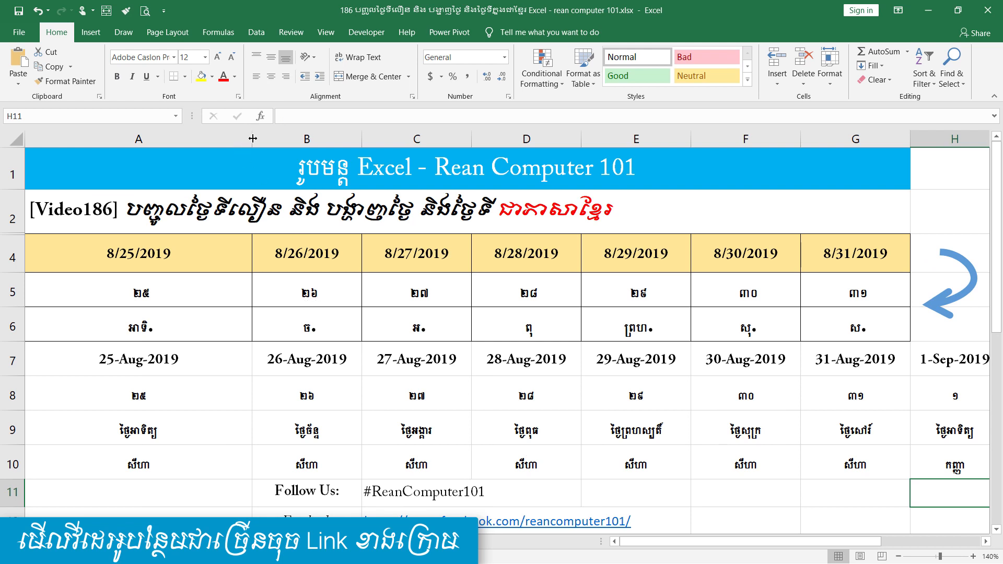
drag(253, 138, 187, 140)
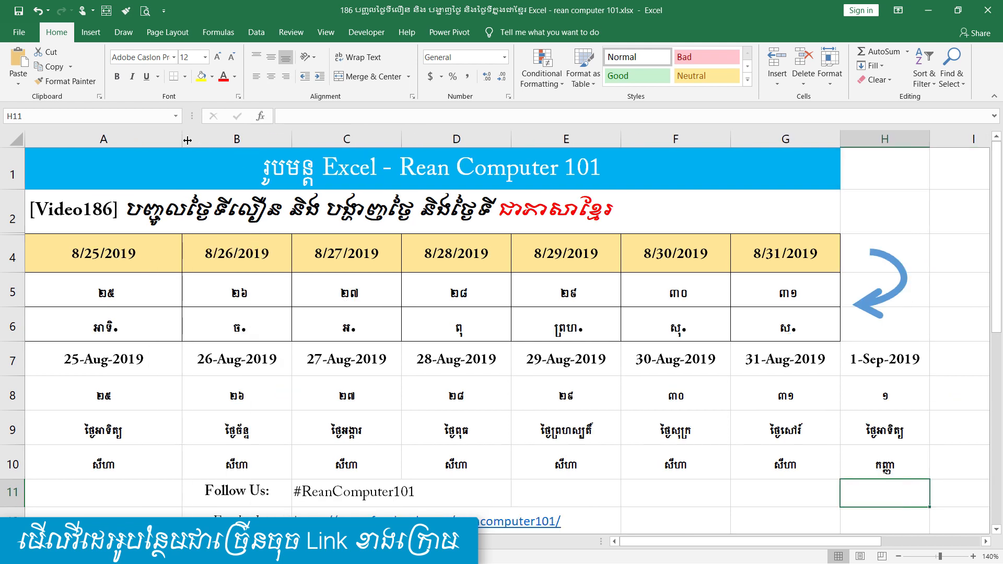